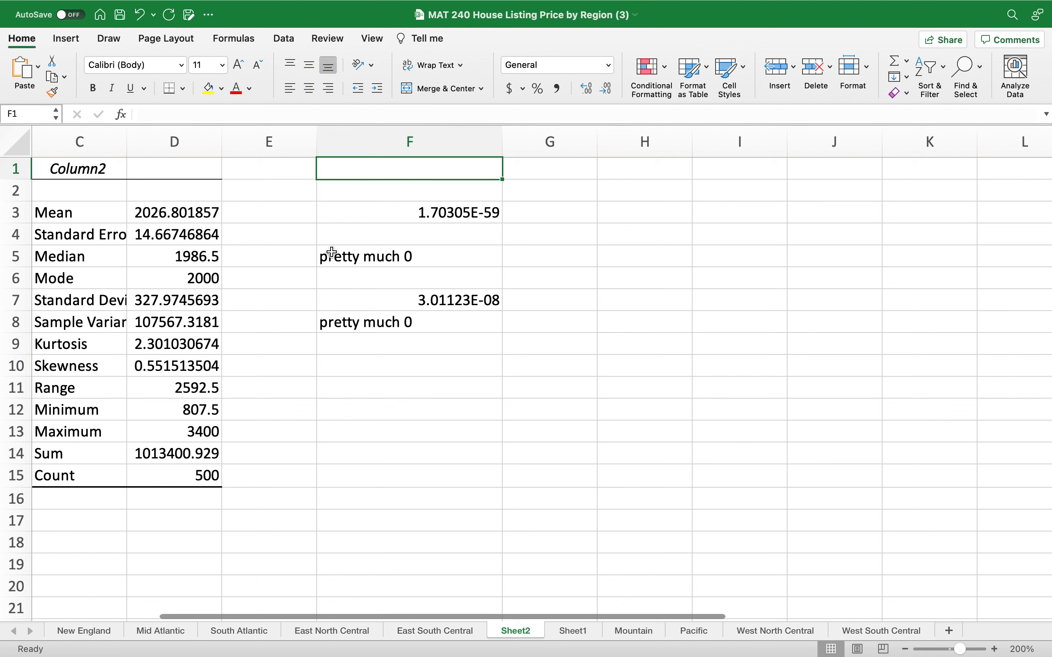
Insert the CONFIDENCE.T function in F1 with alpha 0.05, the standard deviation from D7 and a size of 500
left_click(239, 43)
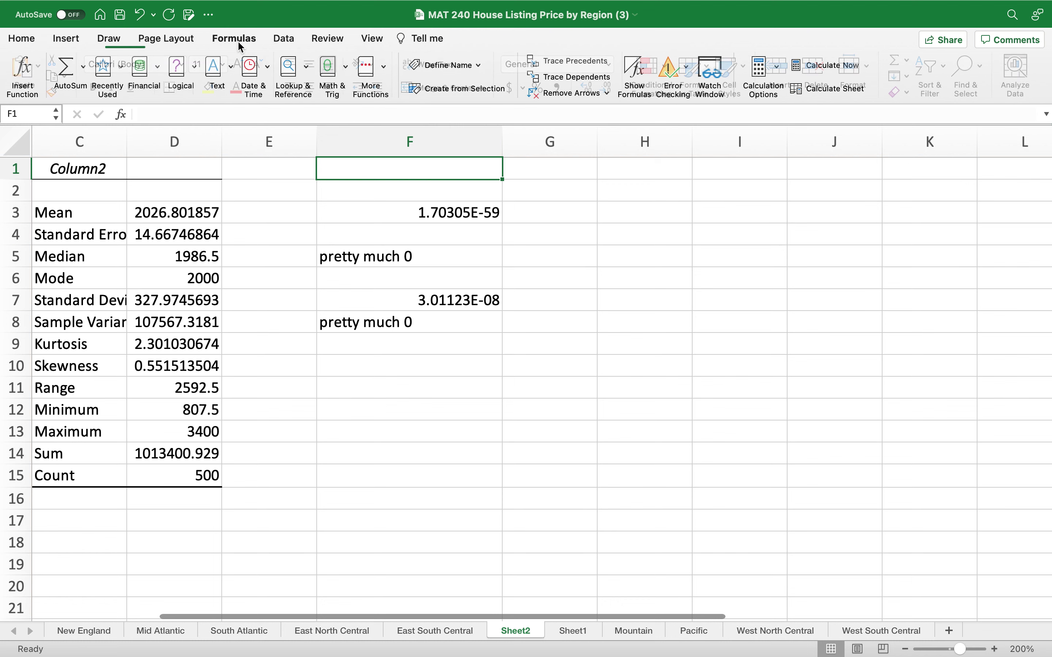
left_click(369, 69)
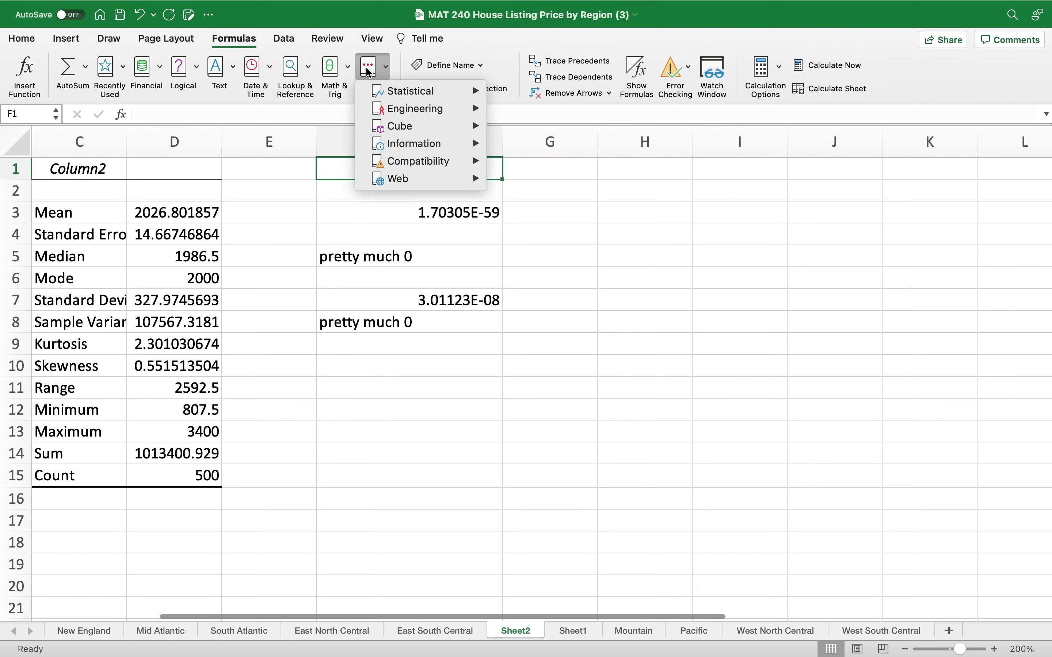
mouse_move(409, 94)
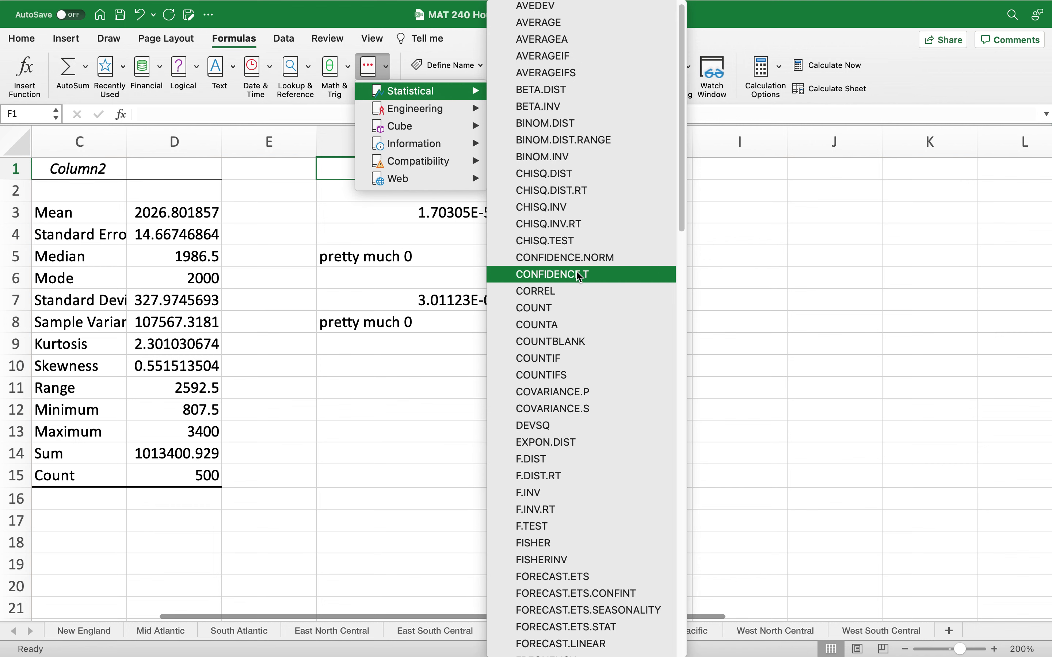
left_click(588, 275)
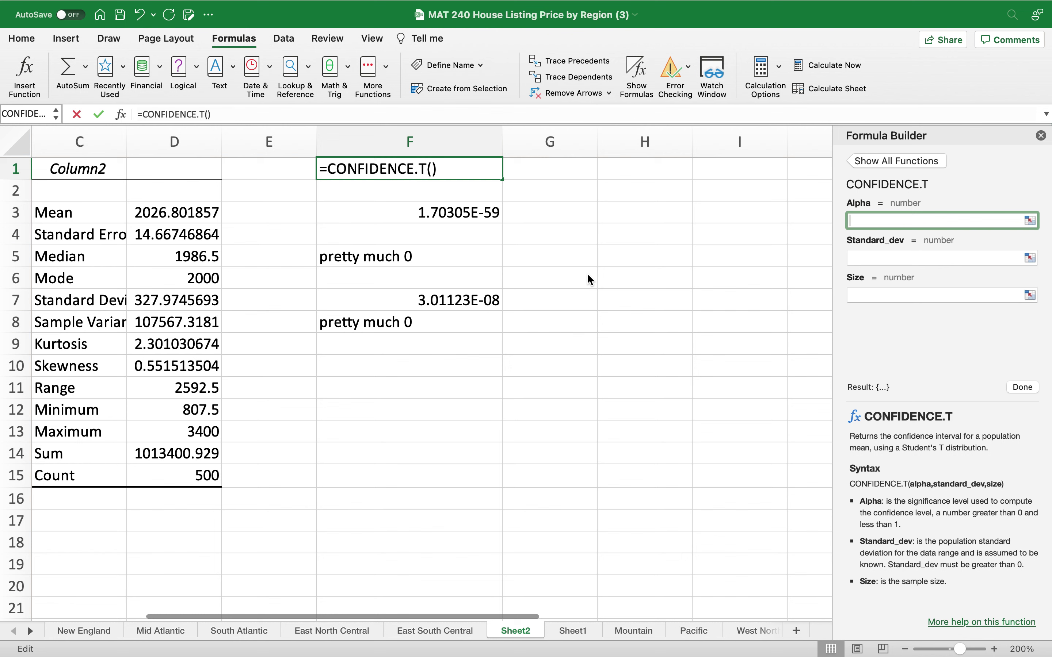
type("0.05")
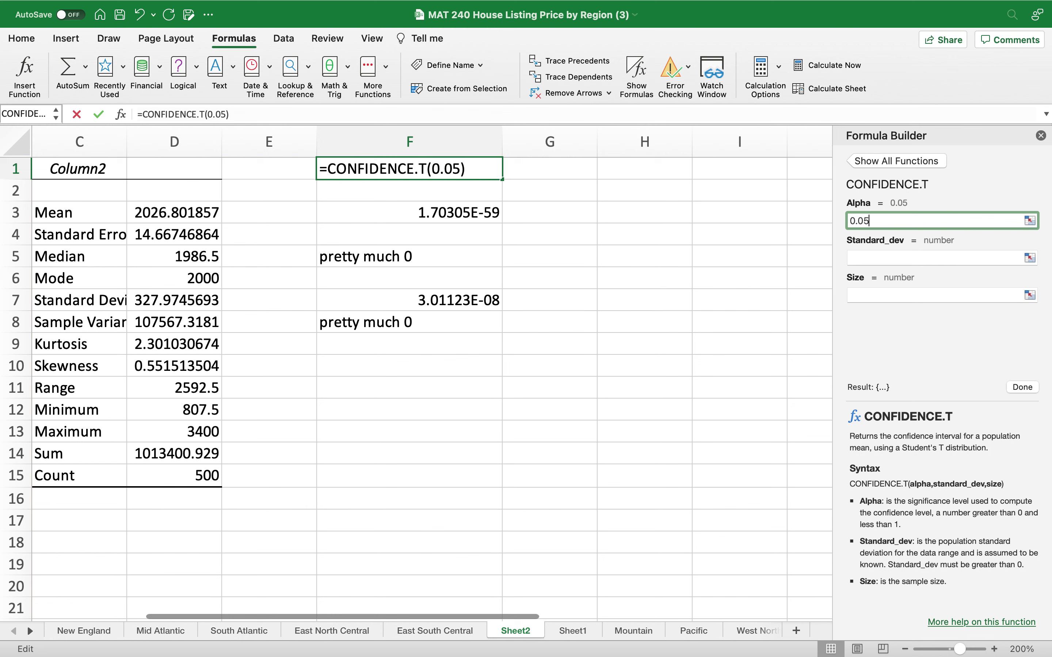
left_click(867, 256)
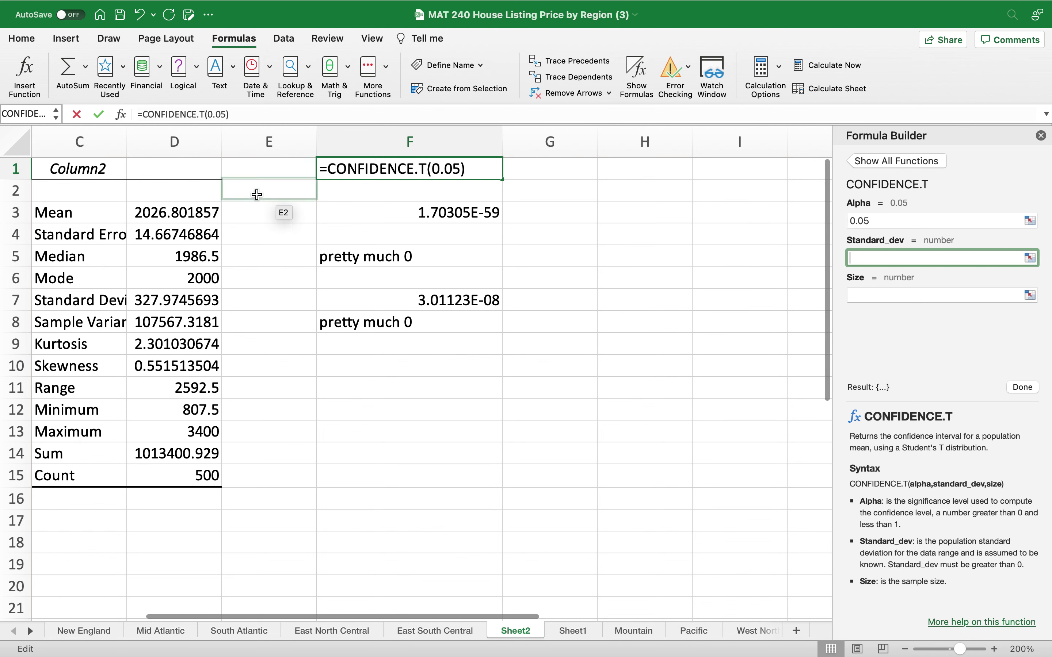
left_click(199, 296)
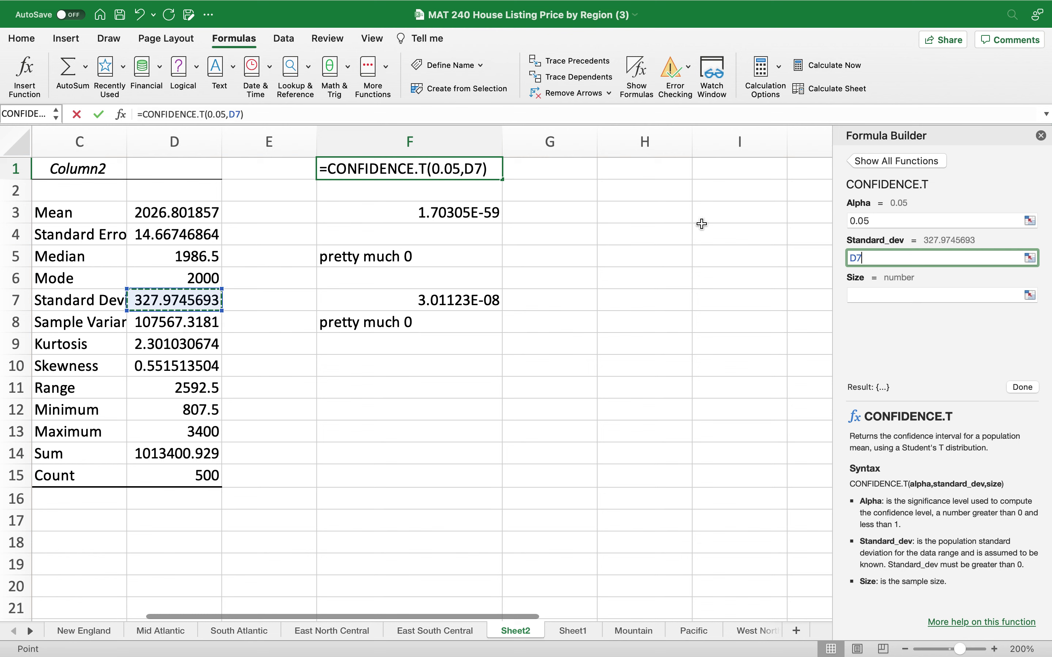
left_click(873, 293)
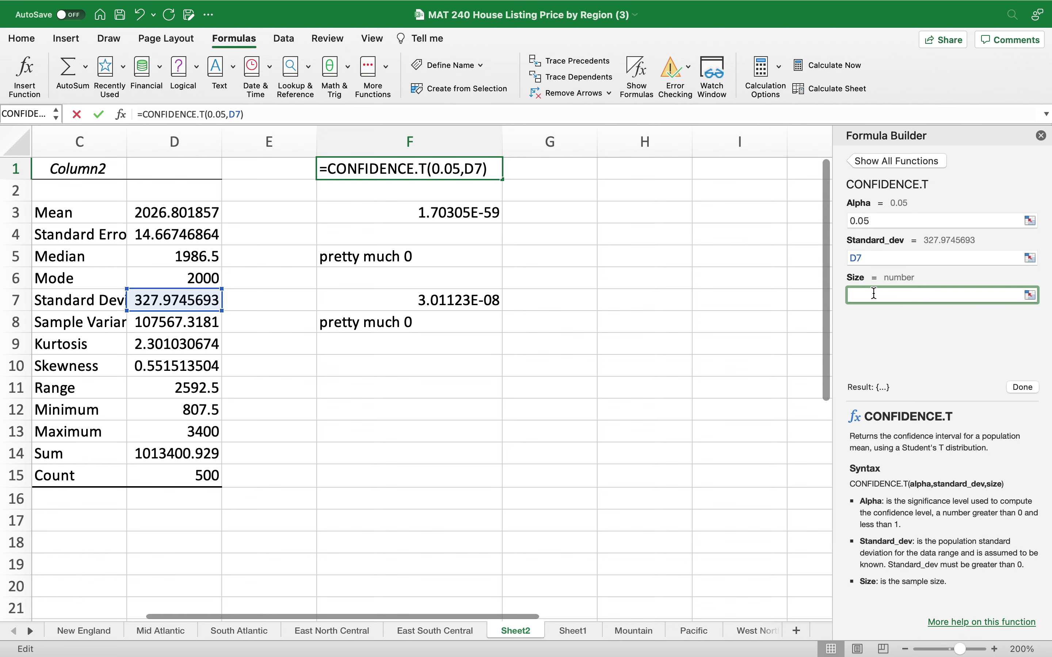
type("500")
key("Return")
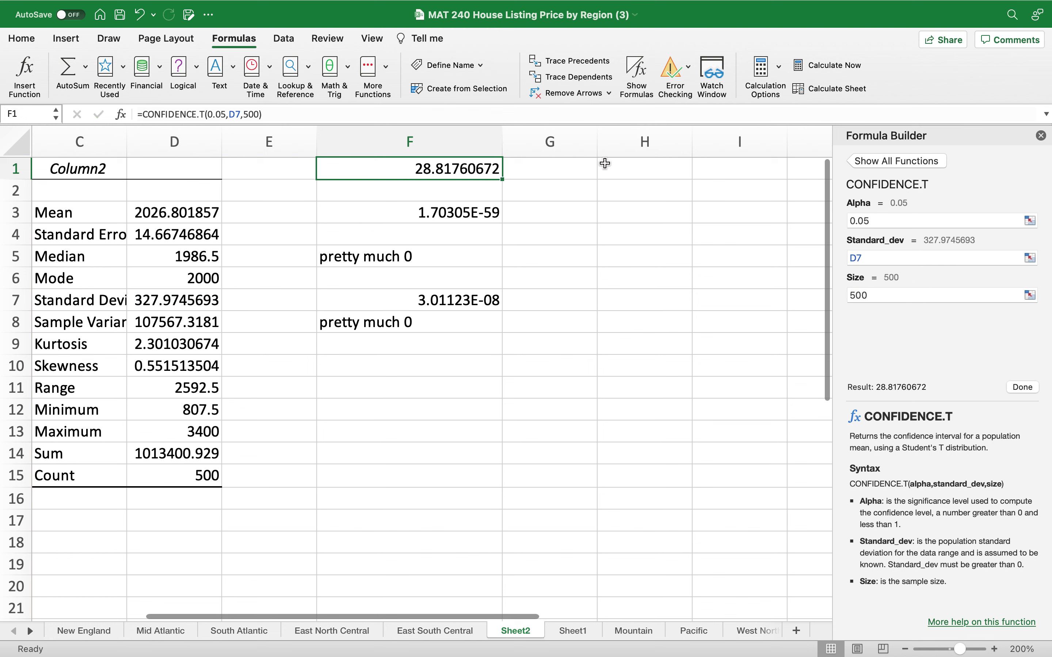
Label the CONFIDENCE.T result by entering "margin of error" in G1
left_click(568, 172)
type("margin o")
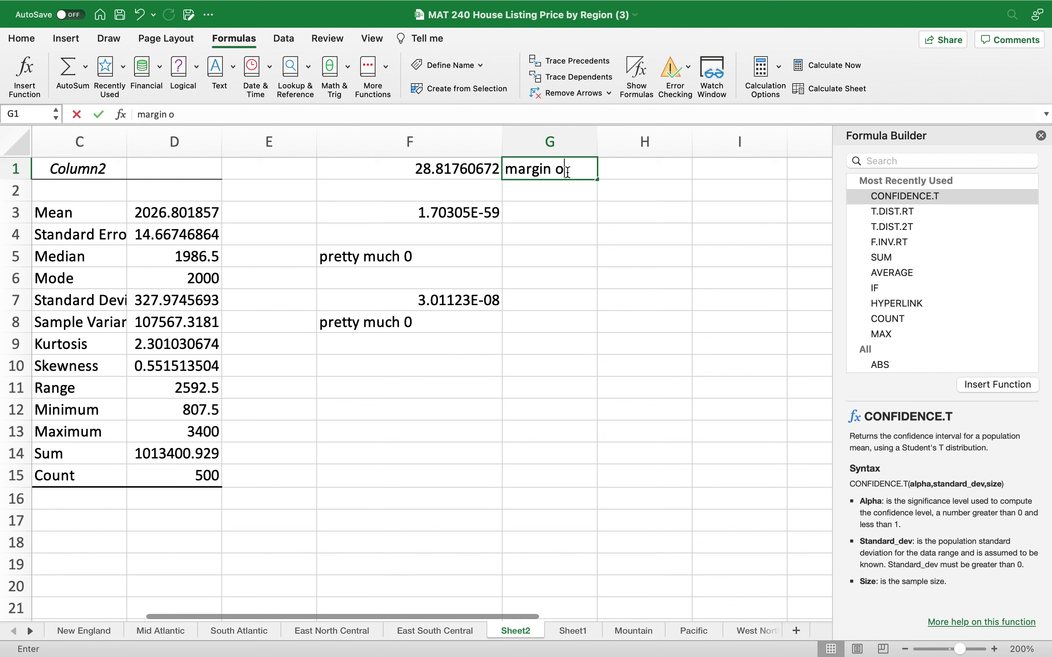
type("f error")
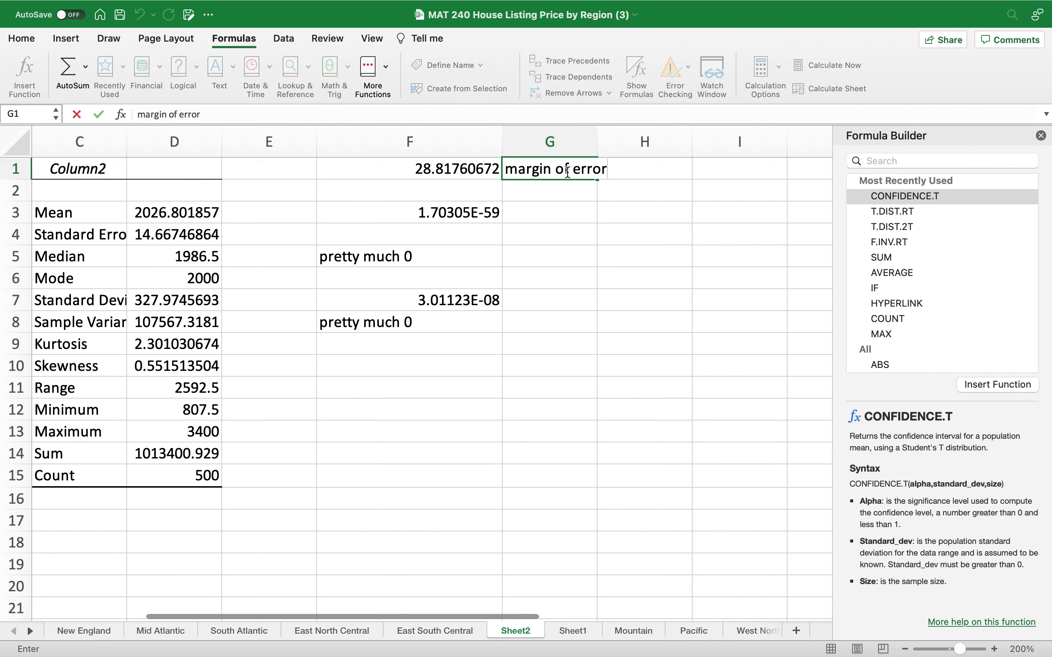
key("Return")
Enter the label "lower bound" in G3 and calculate it in H3 with the formula =D3-F1
key("Return")
key("Right")
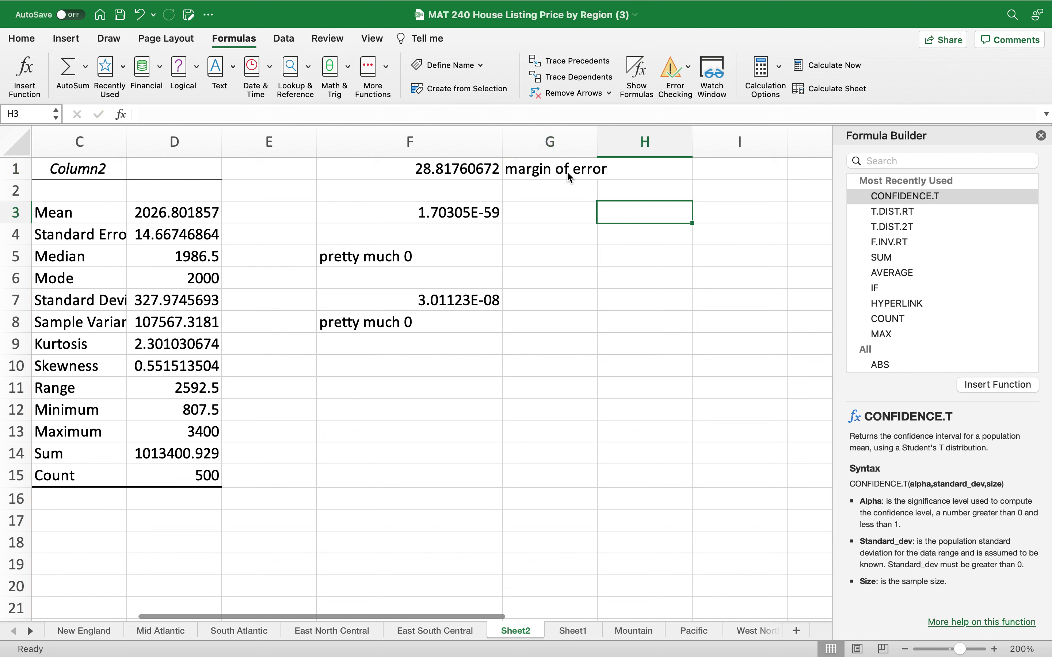
key("Left")
type("lower bound")
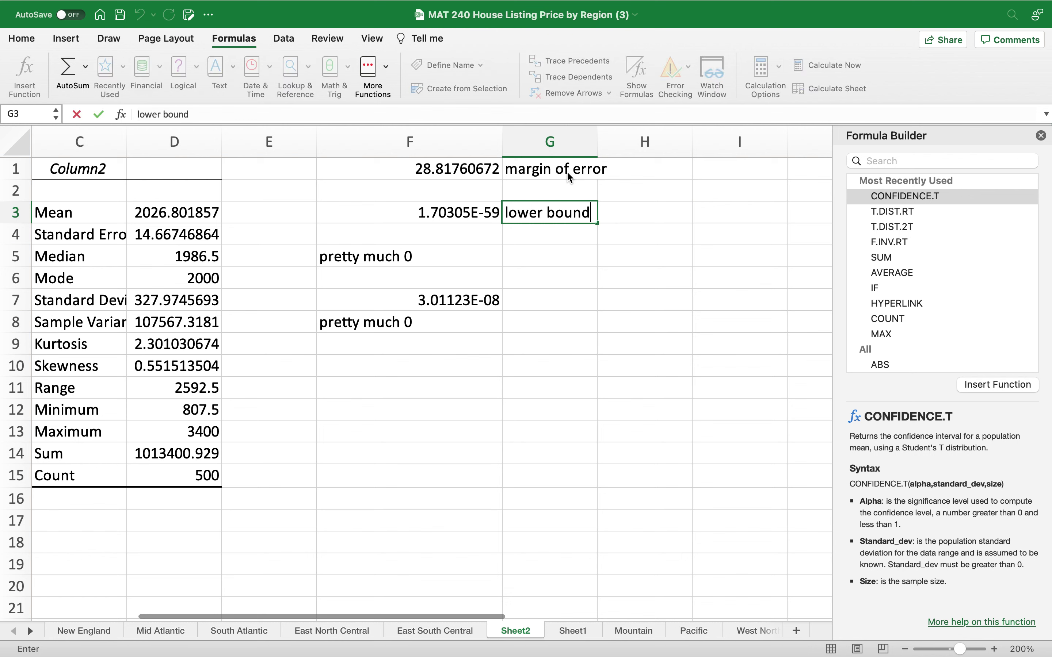
key("Tab")
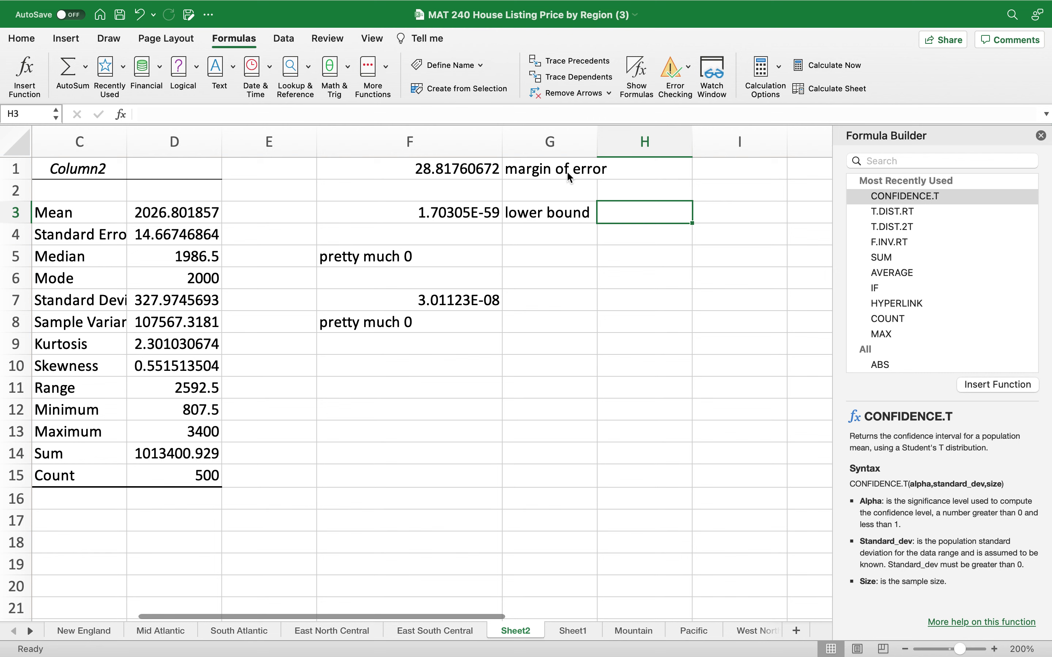
type("=")
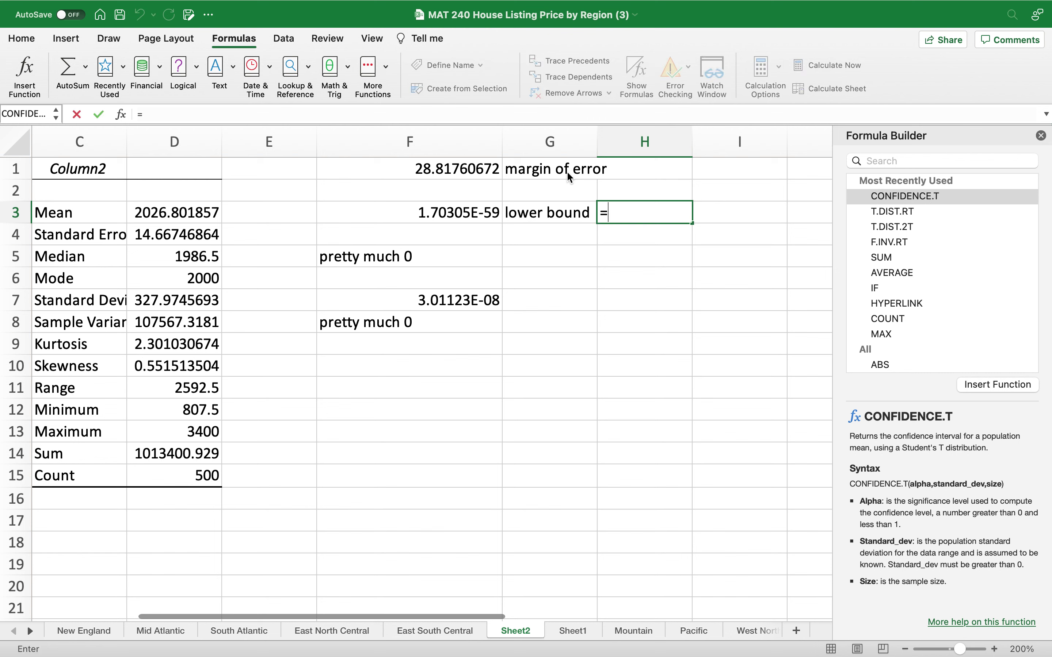
left_click(197, 210)
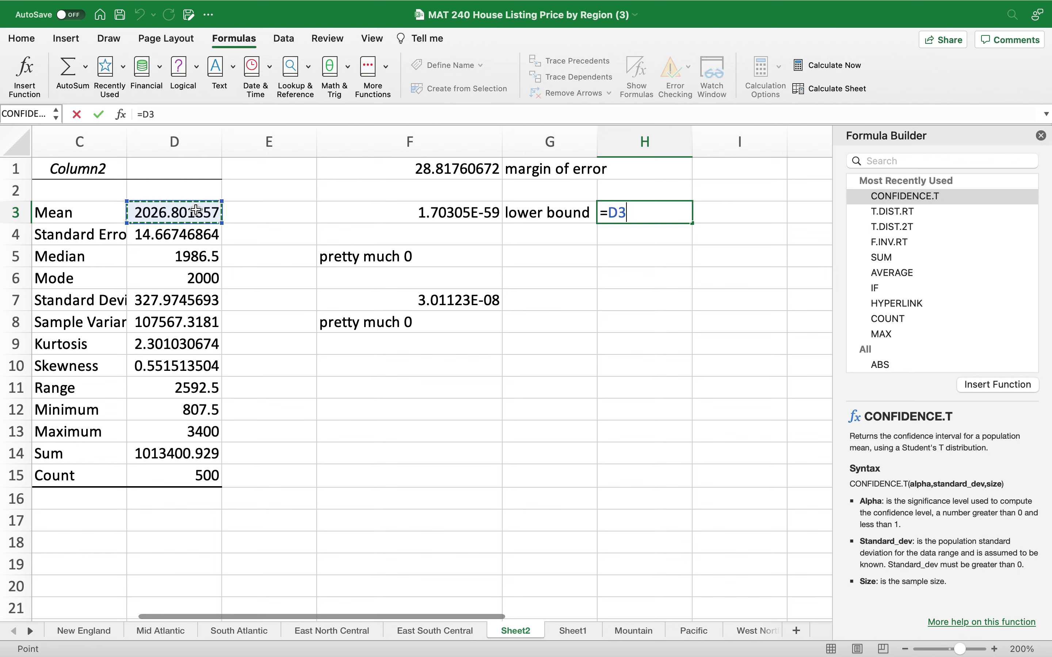
type("-")
left_click(421, 168)
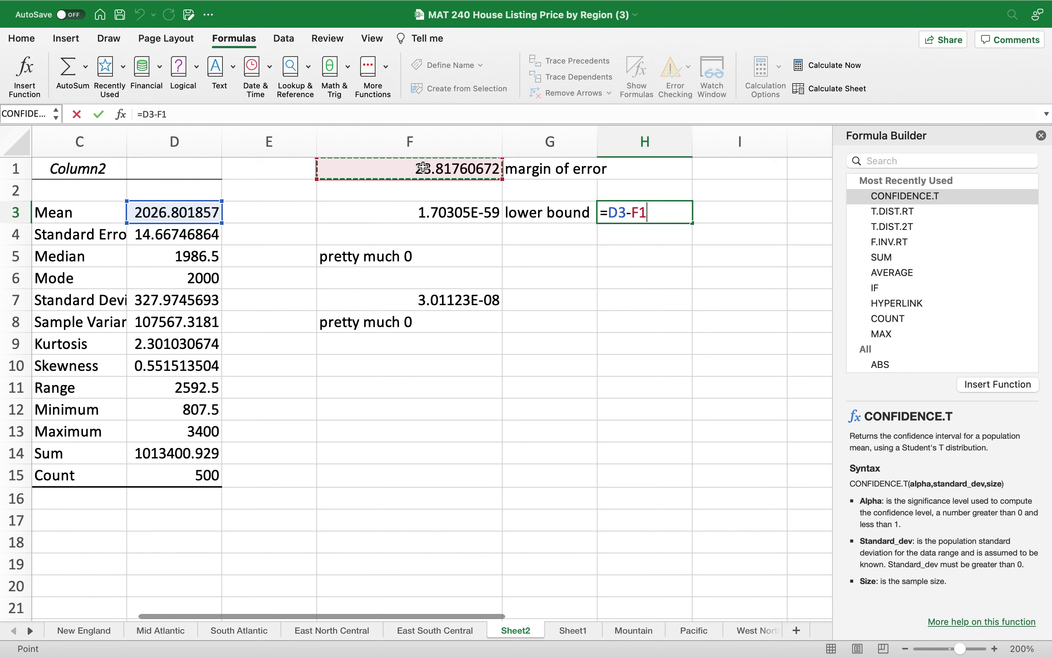
key("Return")
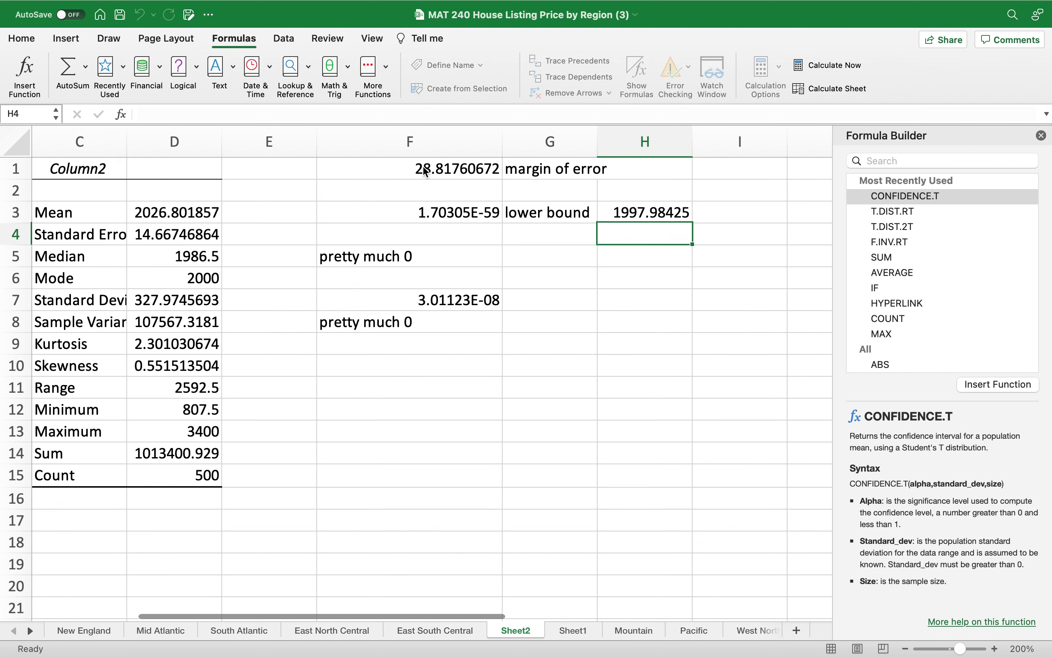
Enter the label "upper bound" in G4 and calculate it in H4 with the formula =D3+F1
key("Left")
type("u")
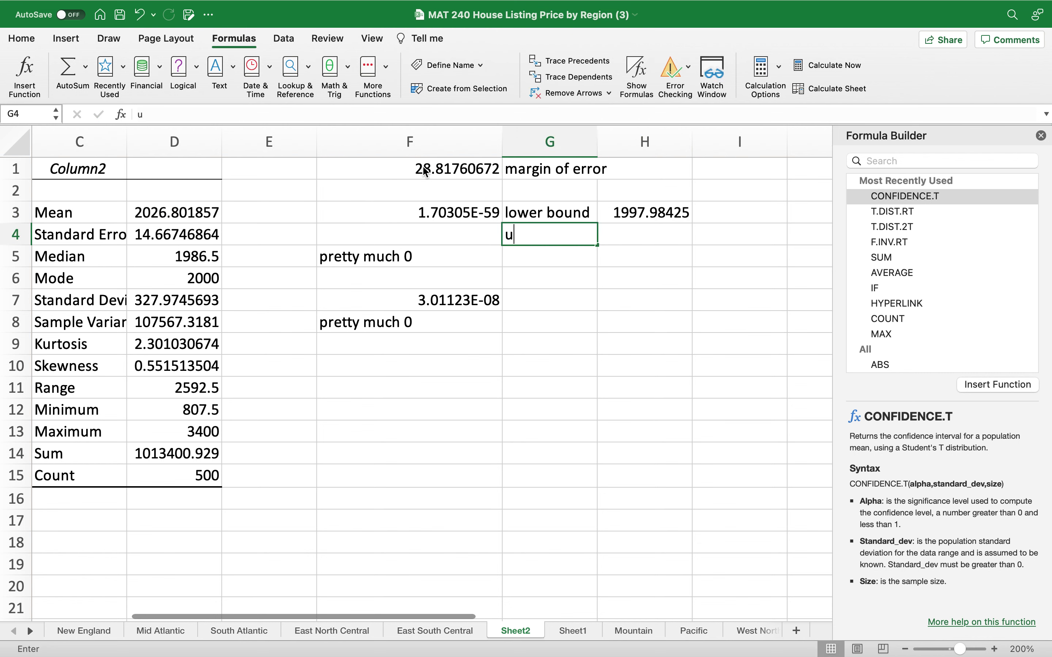
type("pper bound")
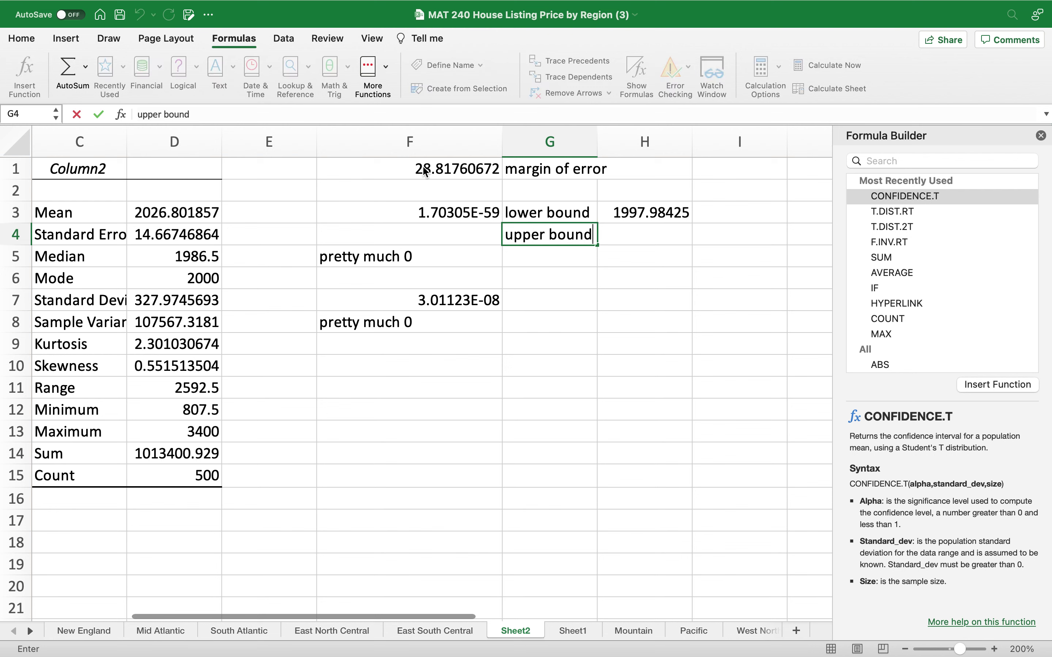
key("Tab")
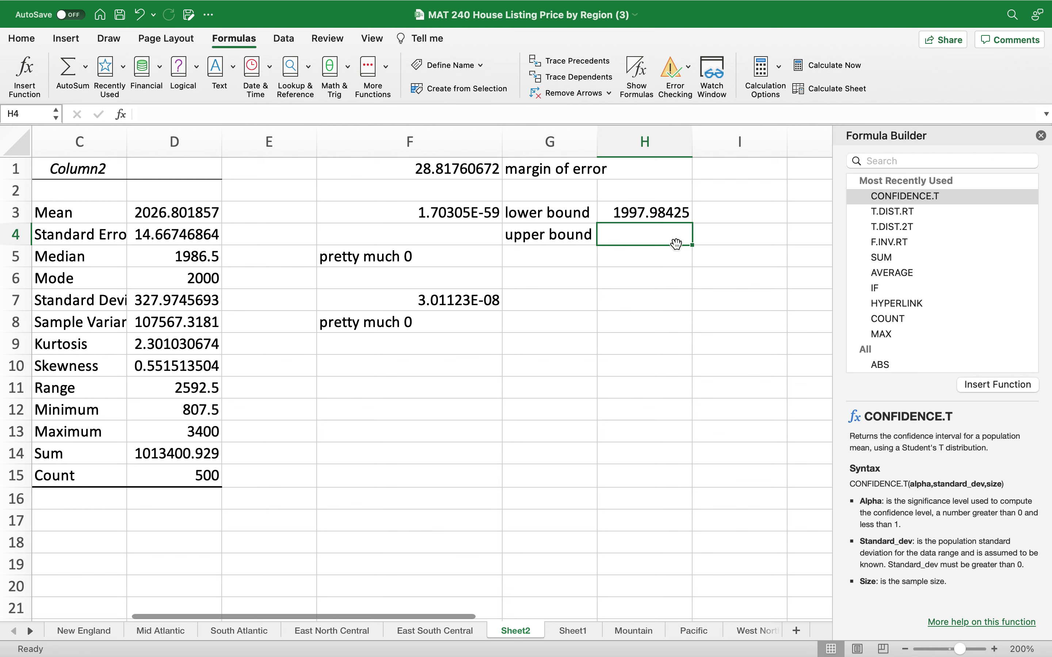
type("=")
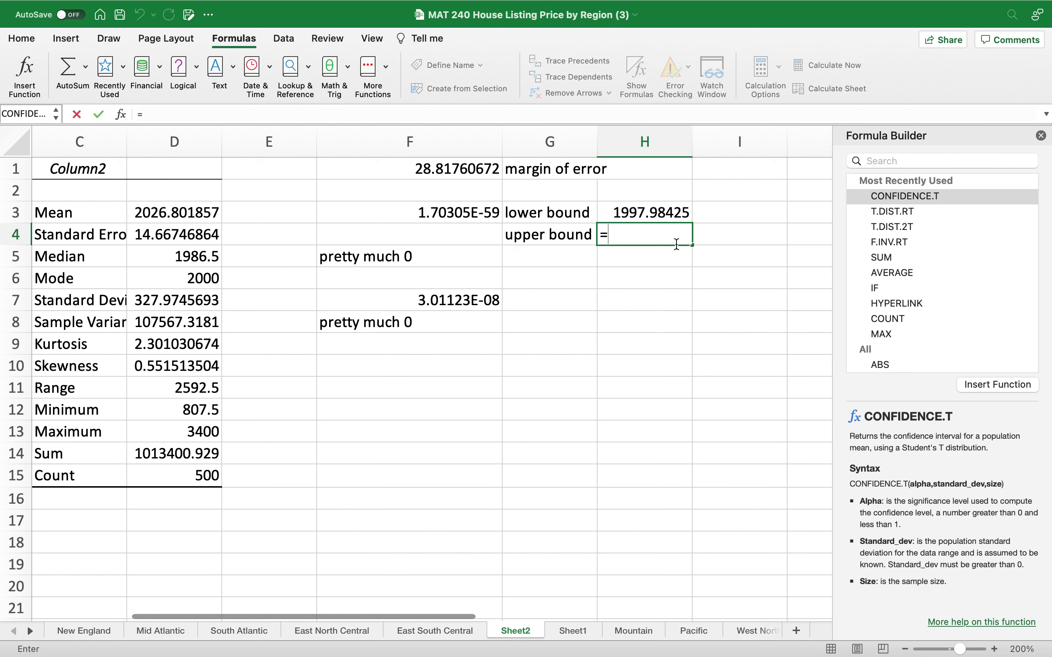
left_click(206, 210)
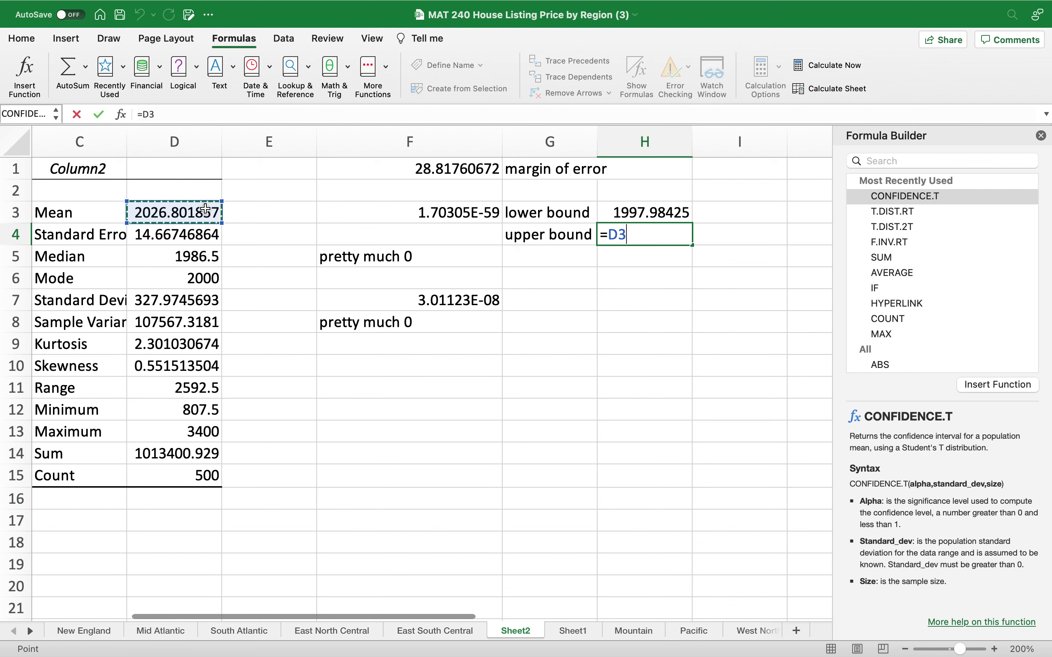
type("+")
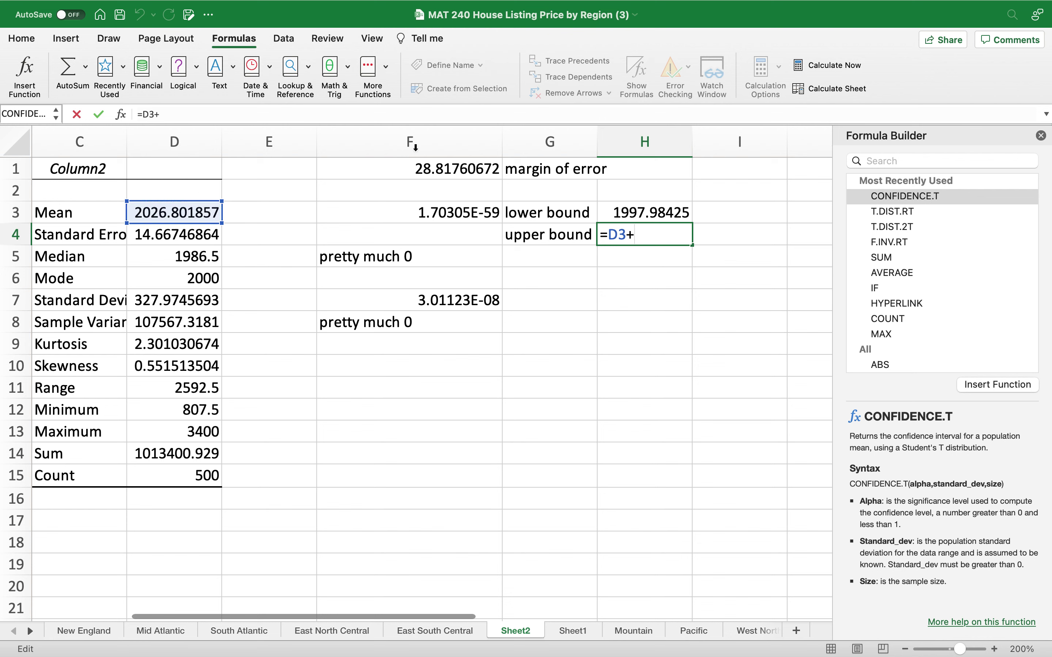
left_click(433, 169)
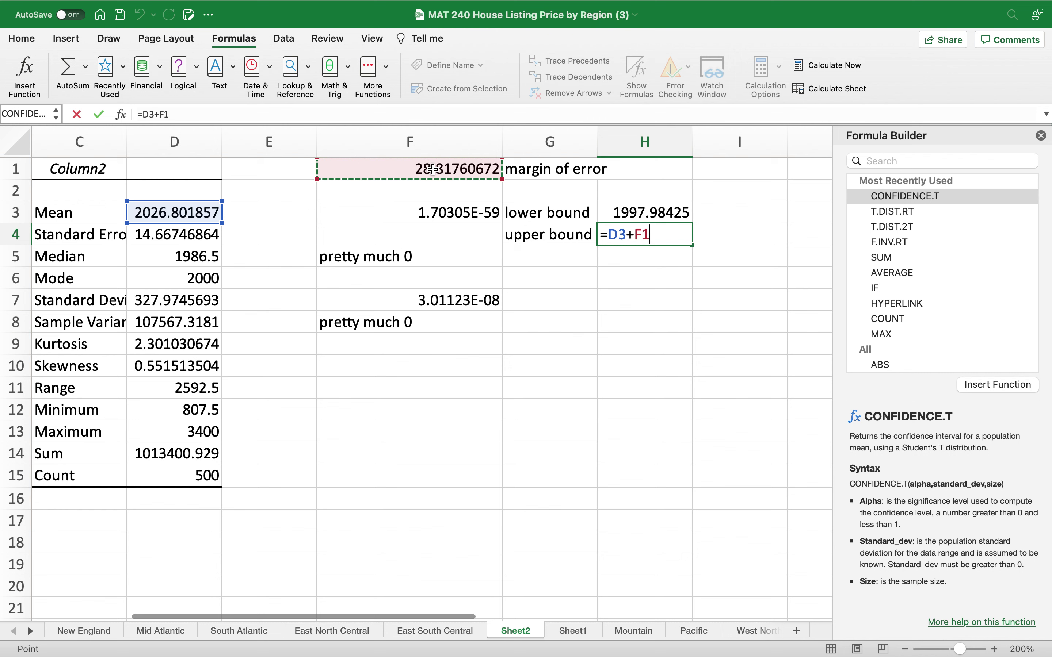
key("Return")
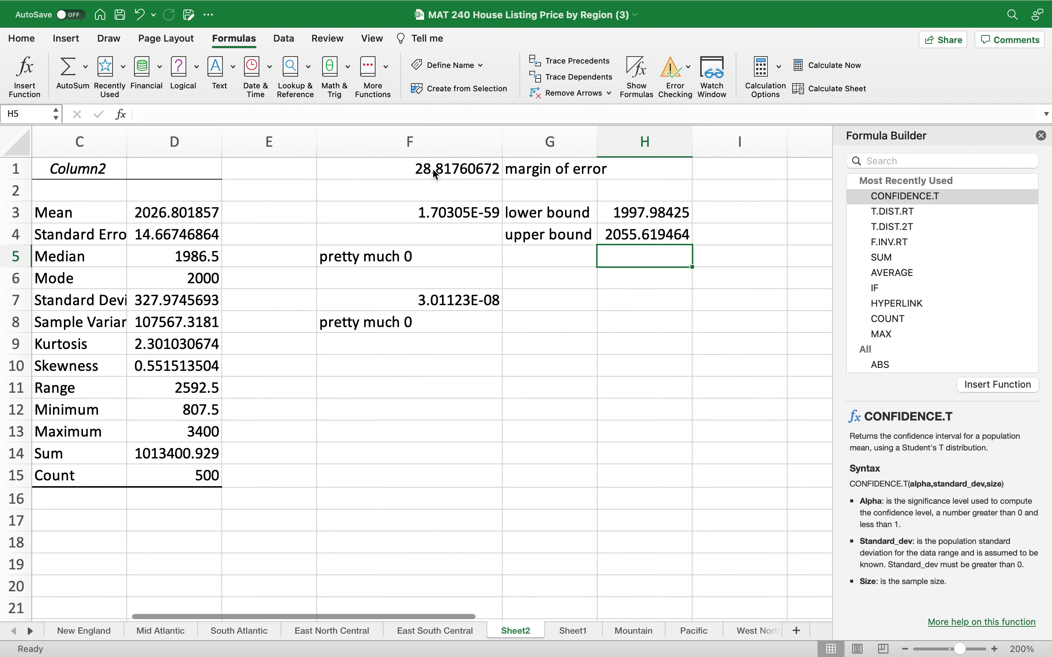
Add an interpretation note below the bounds, entering "95% conf" in H6, "sq ft" in H7 and "between" in H8
key("Return")
type("95% conf")
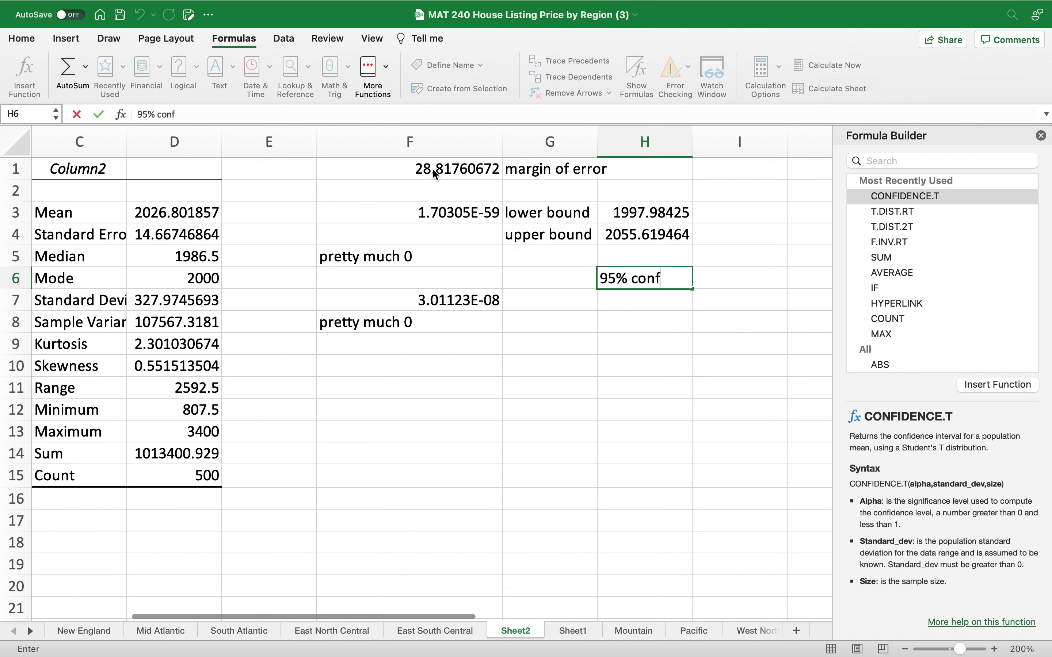
key("Return")
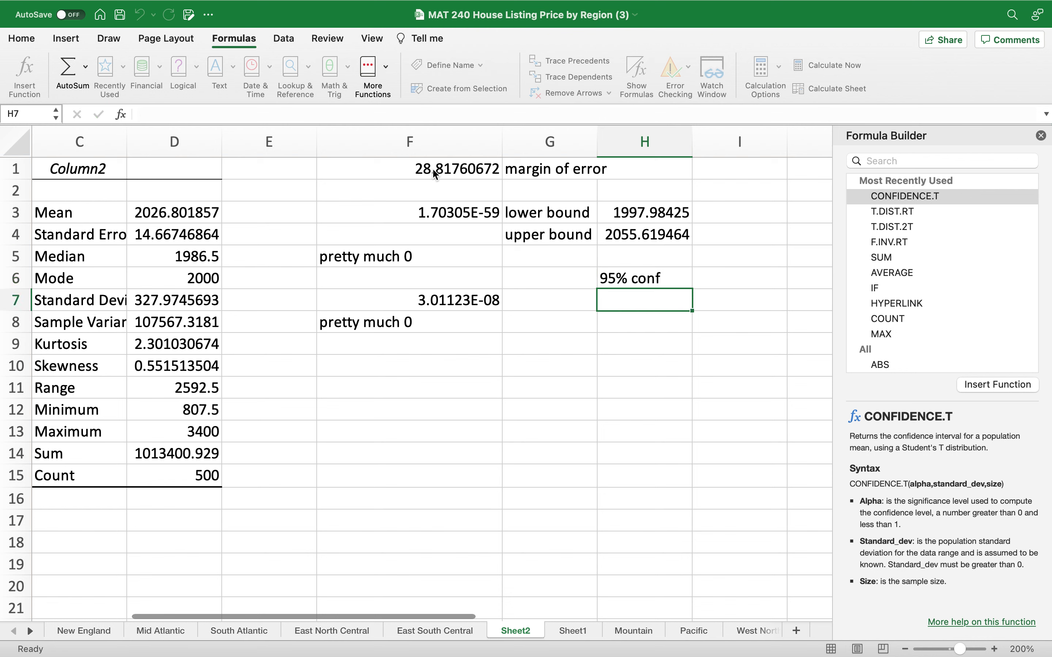
type("sq ft")
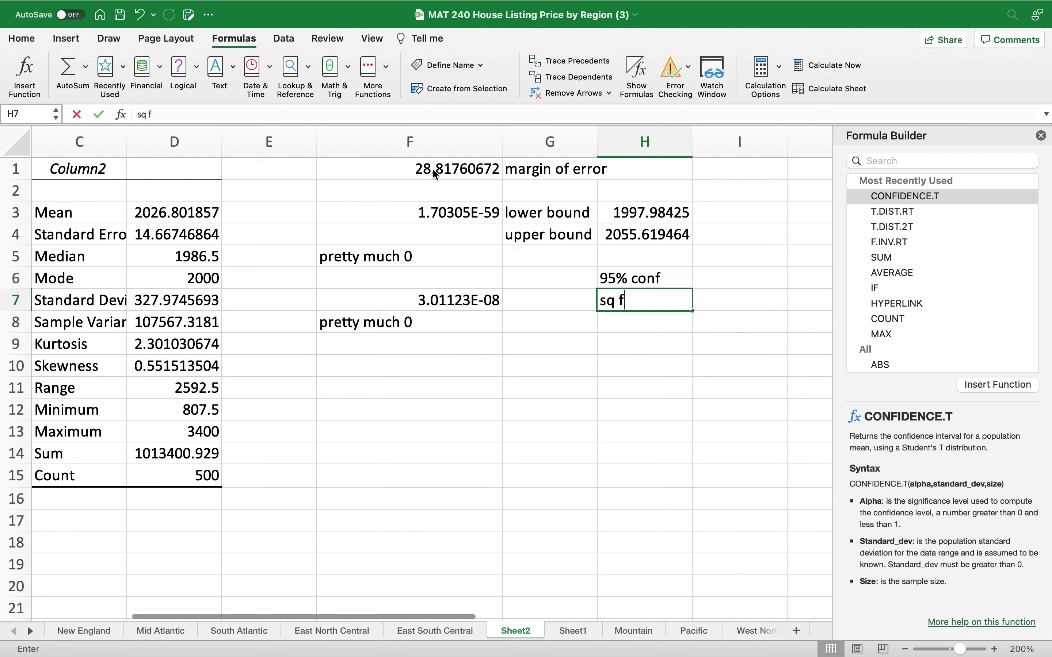
key("Return")
type("between")
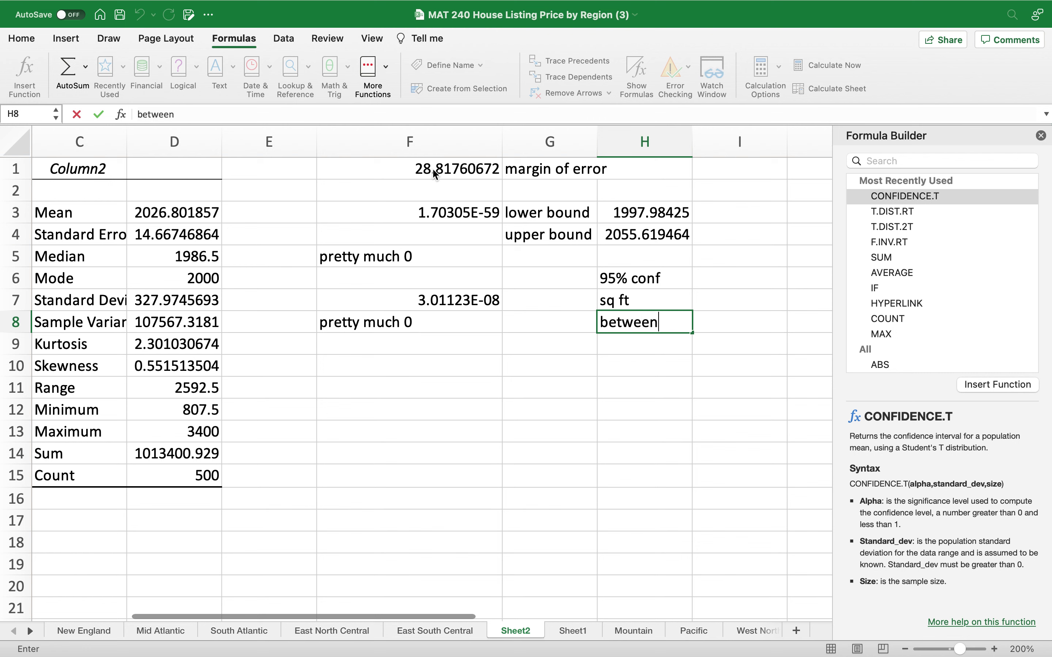
key("Return")
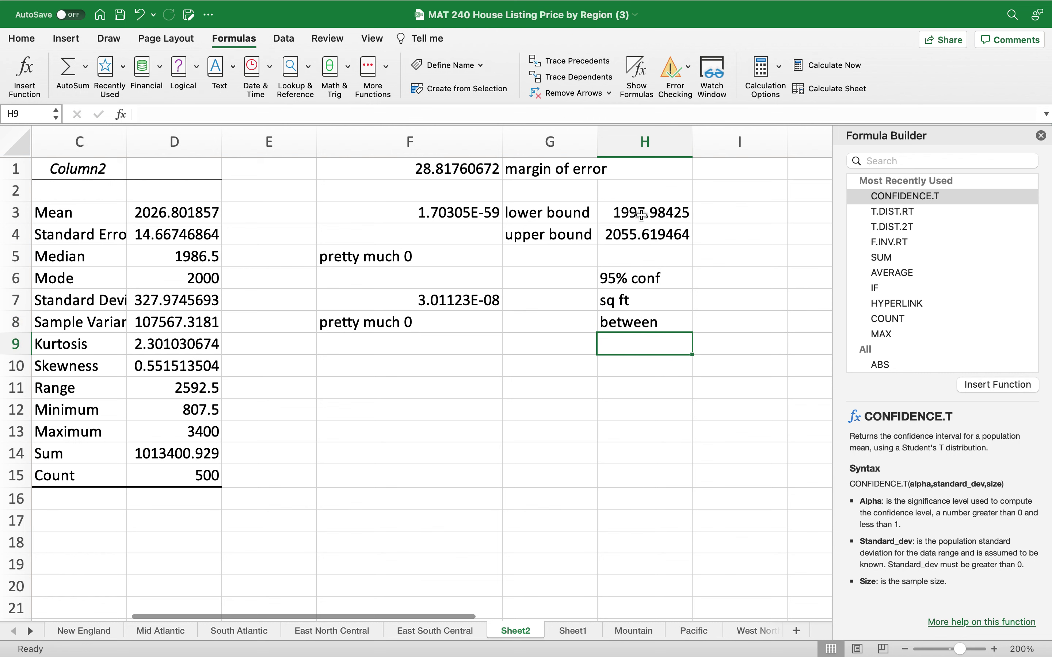
left_click(643, 215)
left_click(653, 235)
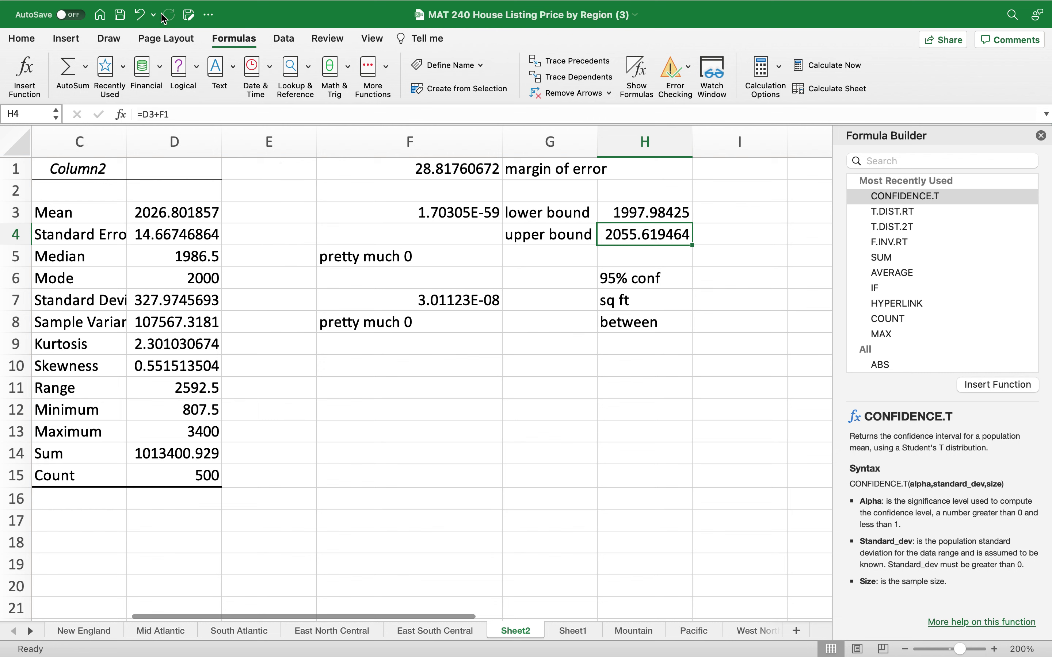
Take the workbook out of full screen and switch to the "instructions mod 7" document in Word
mouse_move(47, 7)
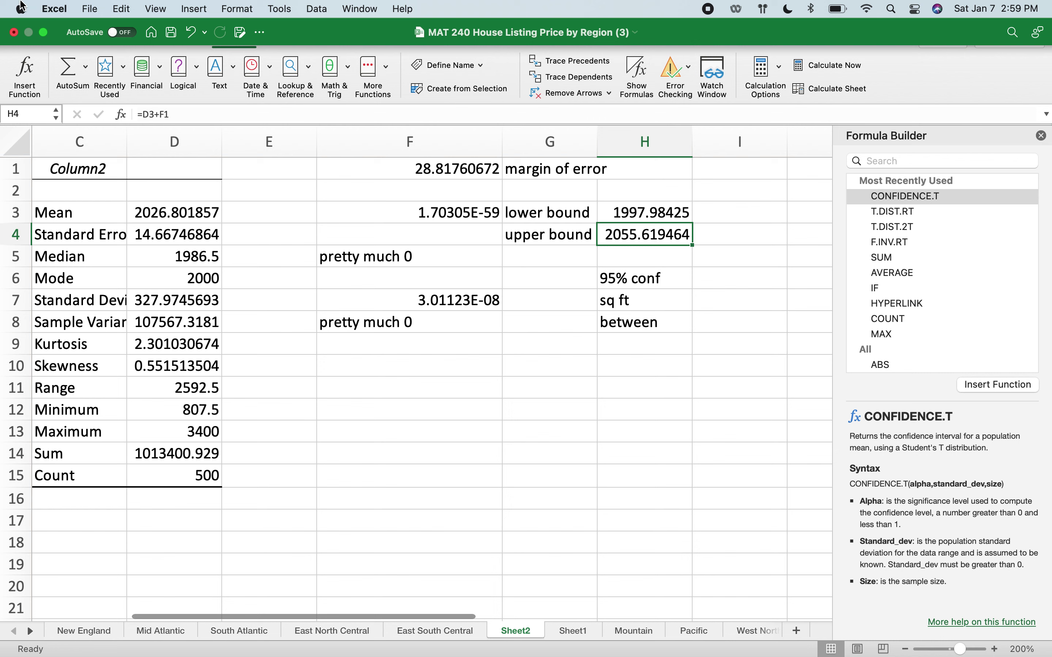
left_click(43, 33)
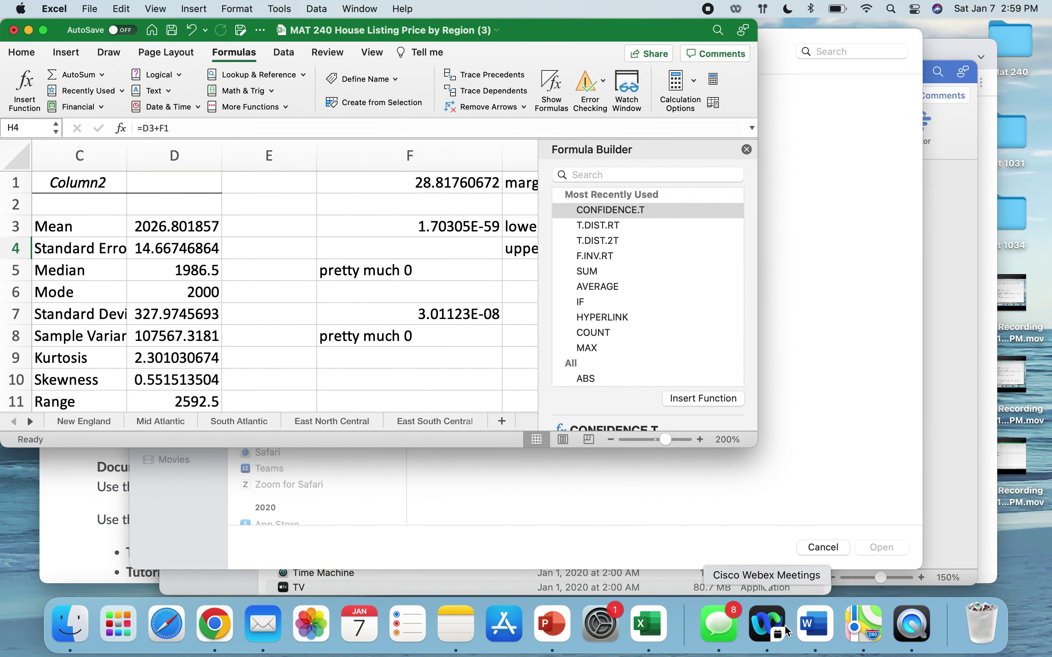
left_click(807, 629)
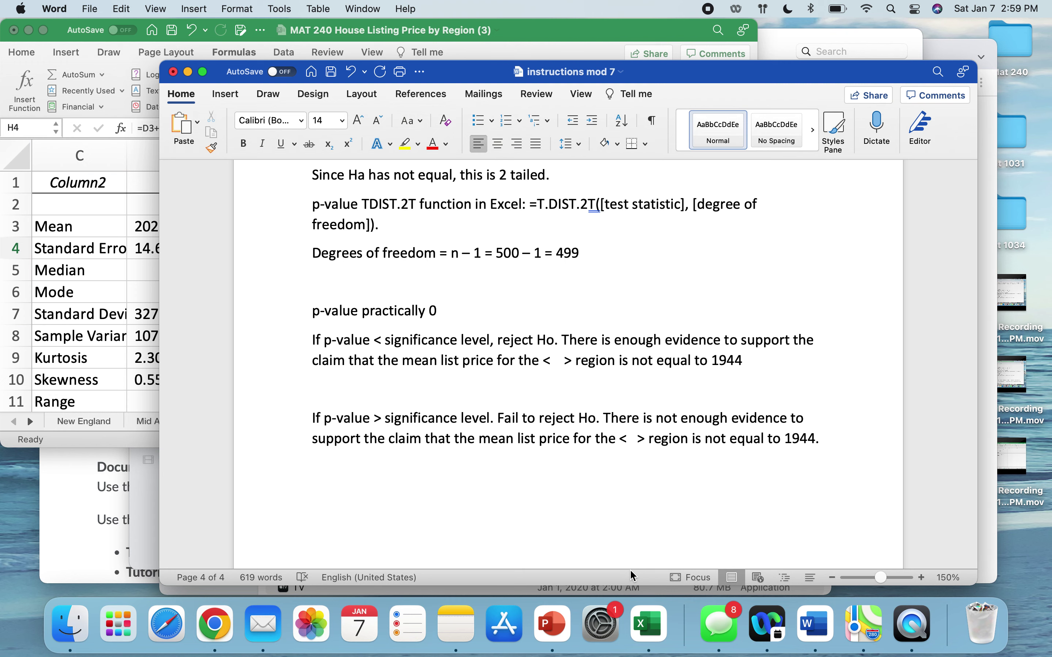
Make the document full screen and replace the "< >" region placeholder in the reject-Ho conclusion with "east south central"
left_click(203, 72)
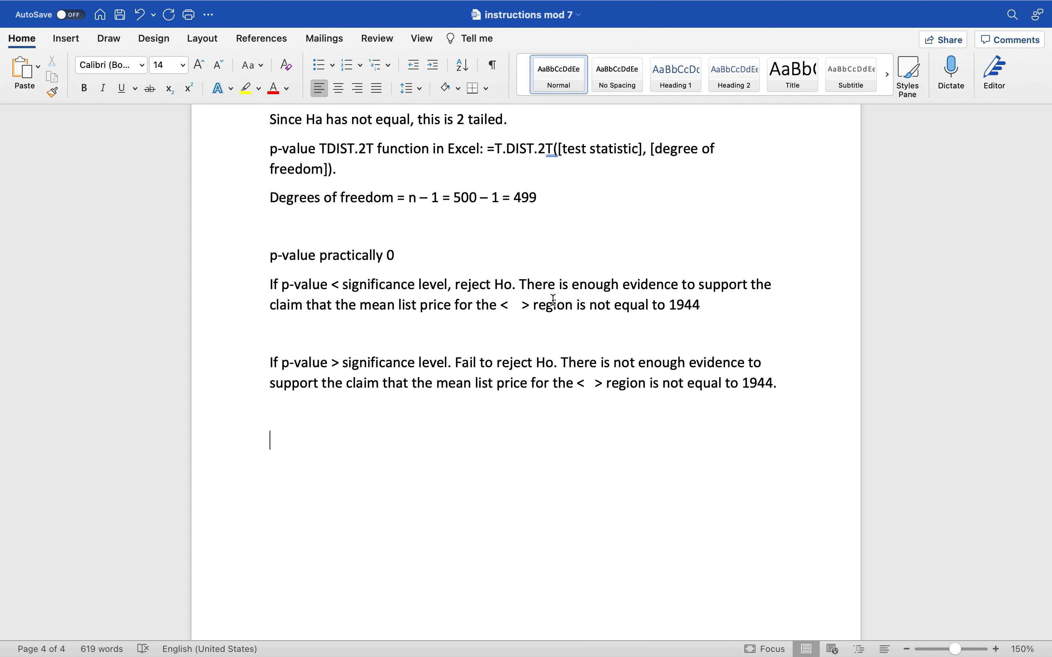
left_click(526, 304)
key("BackSpace")
key("BackSpace")
key("BackSpace")
key("BackSpace")
key("BackSpace")
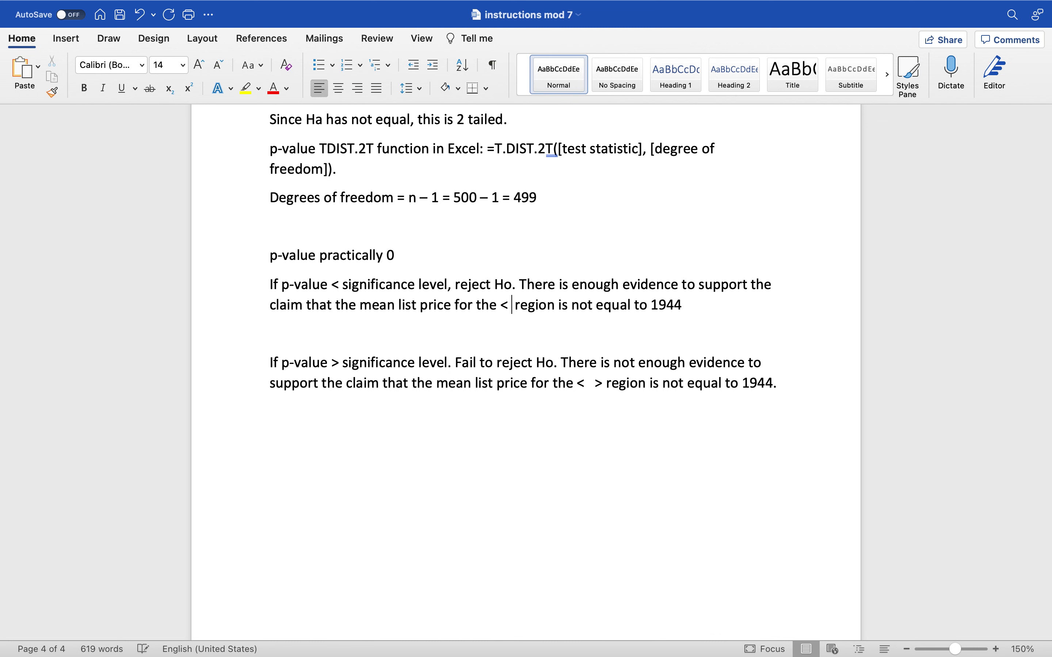
type("east south central")
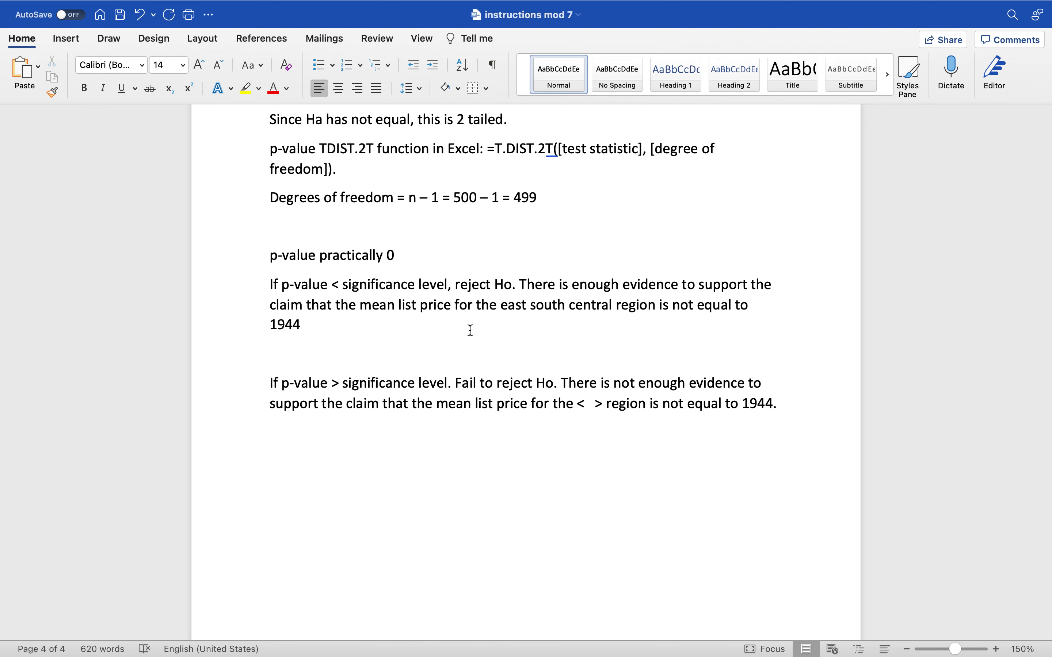
Add the line "95% conf interval between 1998 and 2055.6" below the fail-to-reject conclusion
left_click(321, 509)
type("95% cof")
key("BackSpace")
type("nf")
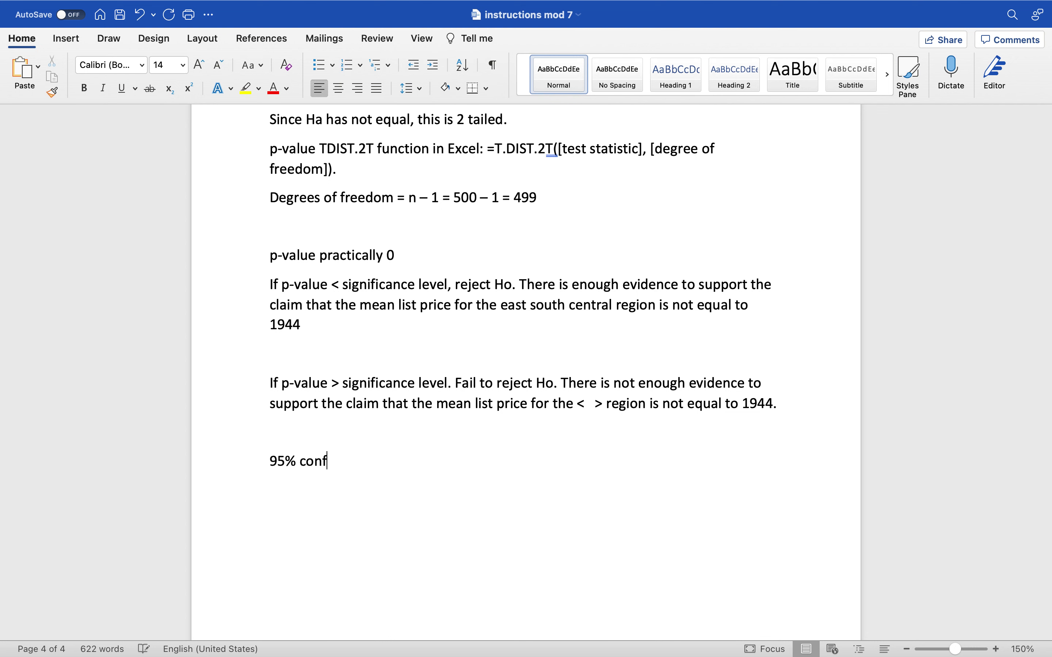
type(" interval between ")
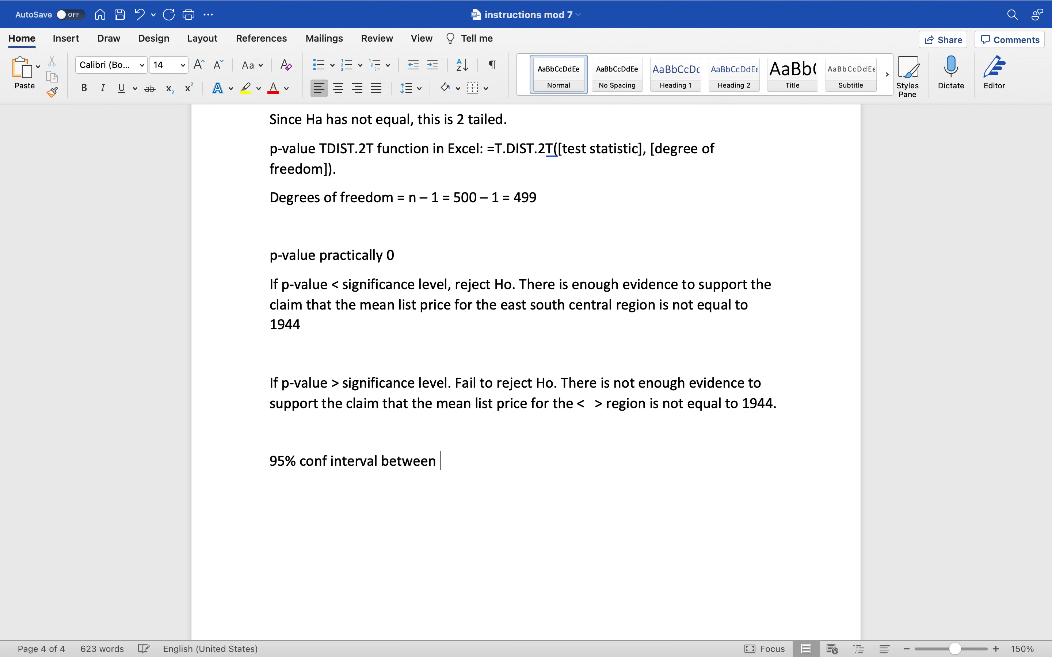
type("1998 and 2")
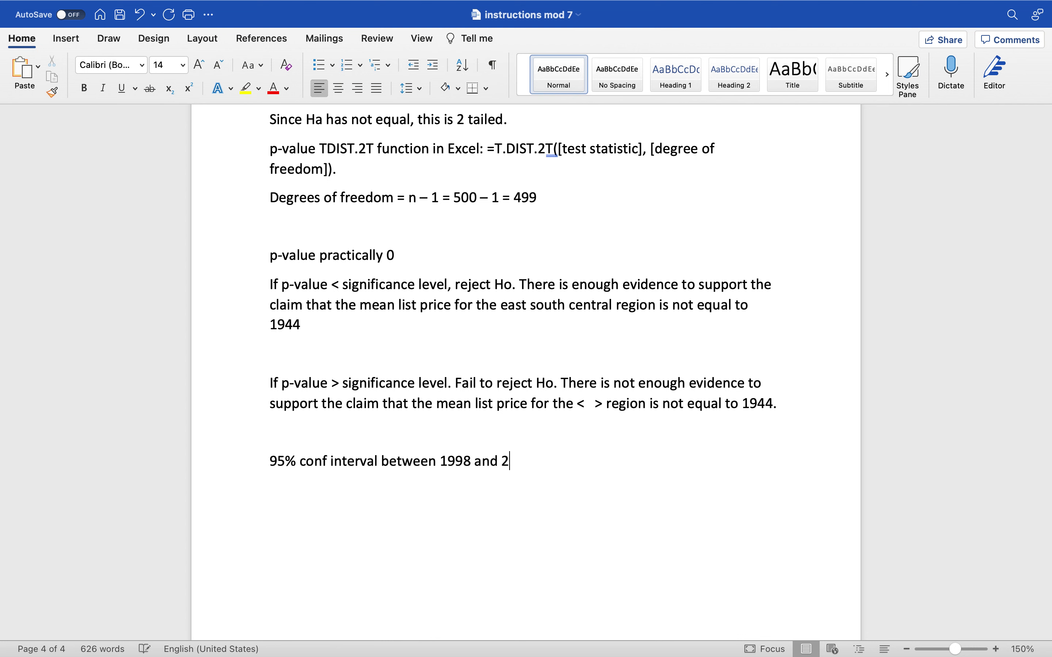
type("055.")
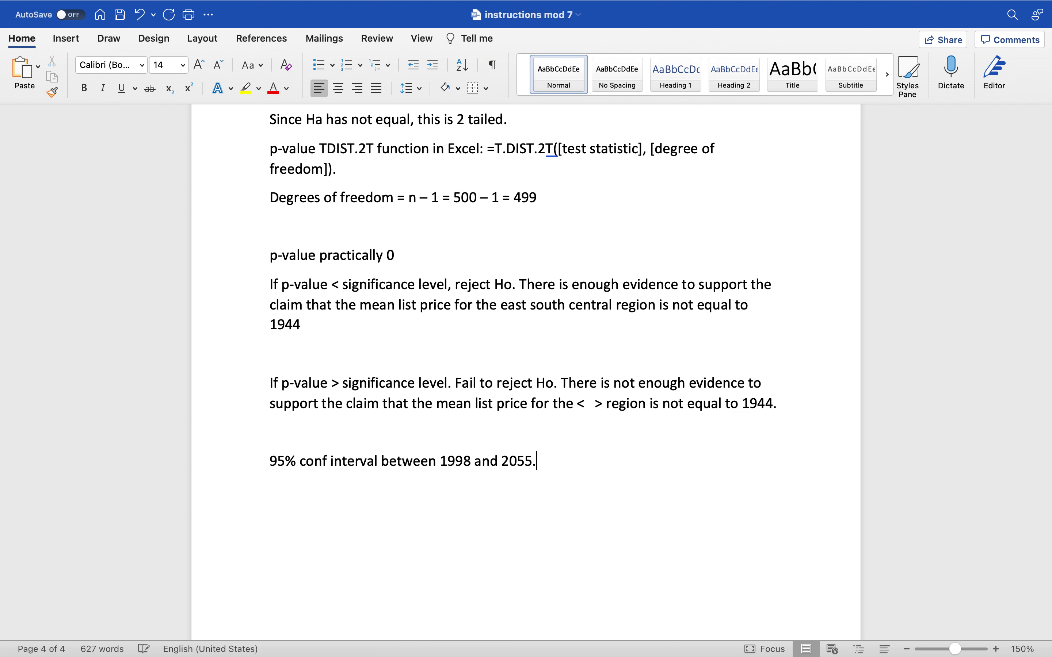
type("6")
Add the line "1944 hyp test is not in that interval" under the confidence interval line
key("Return")
type("199")
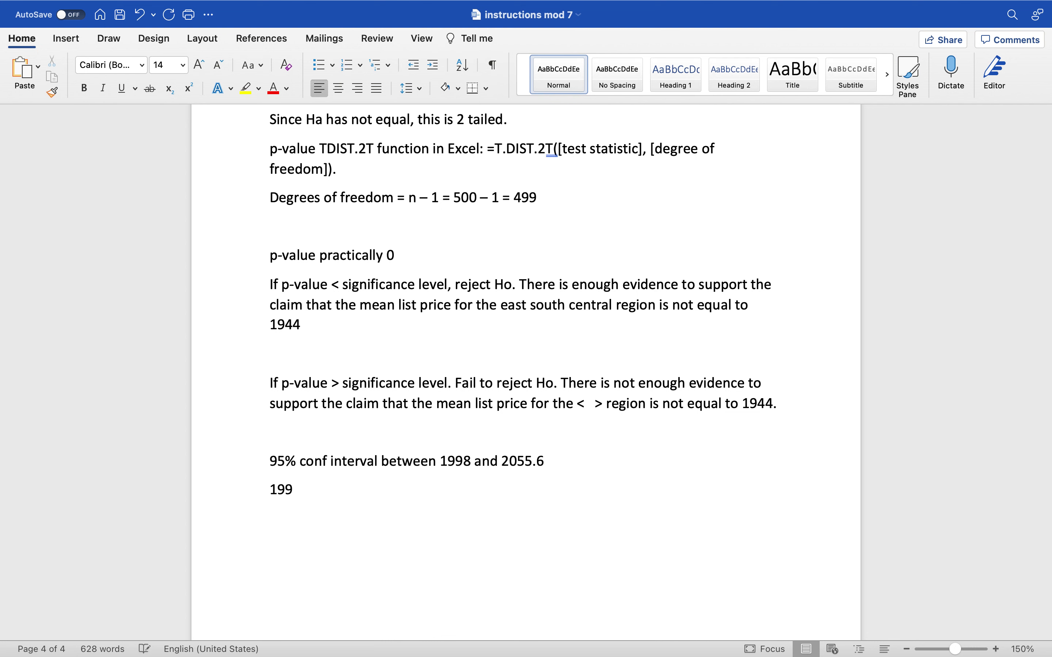
key("BackSpace")
type("44")
type("hkyp")
key("BackSpace")
key("BackSpace")
key("BackSpace")
key("BackSpace")
type("yp thestis")
key("BackSpace")
key("BackSpace")
key("BackSpace")
key("BackSpace")
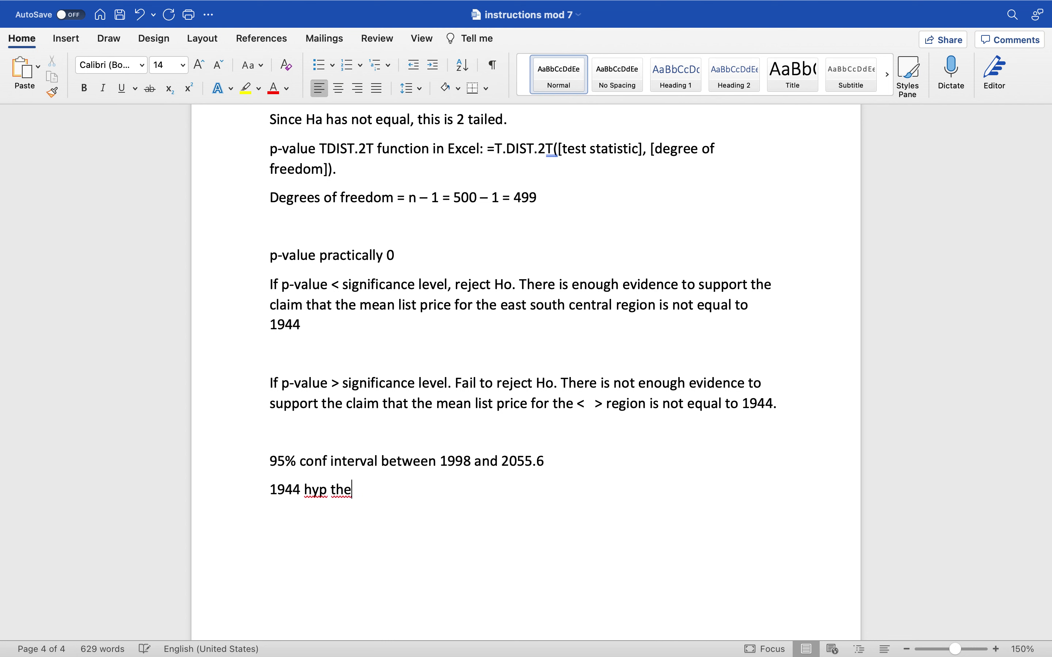
key("BackSpace")
key("BackSpace")
type("est is not in that i")
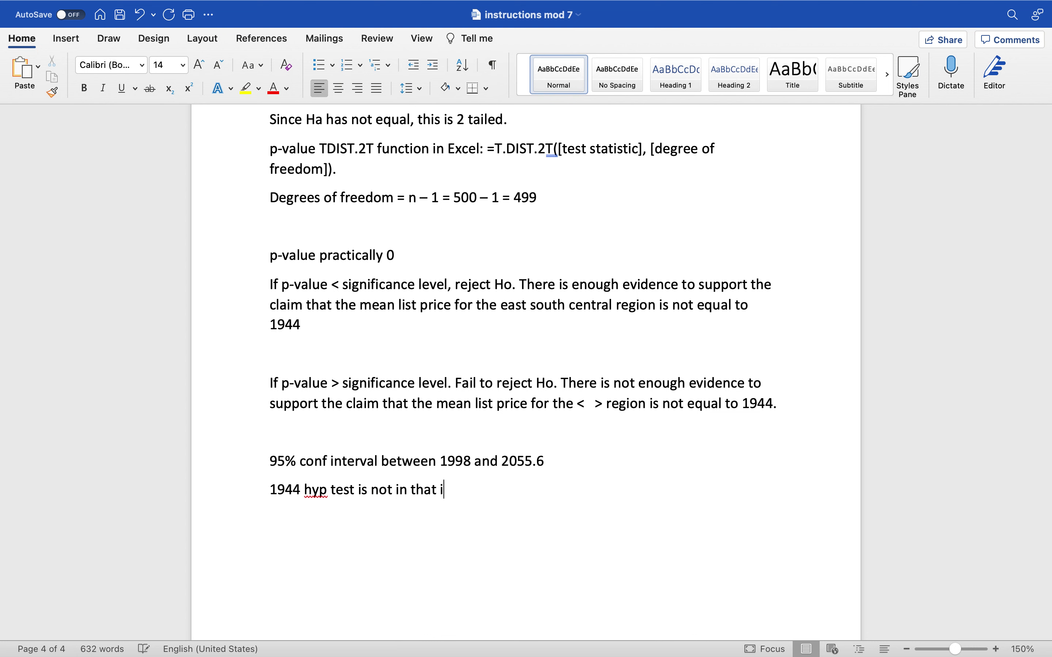
type("nterval")
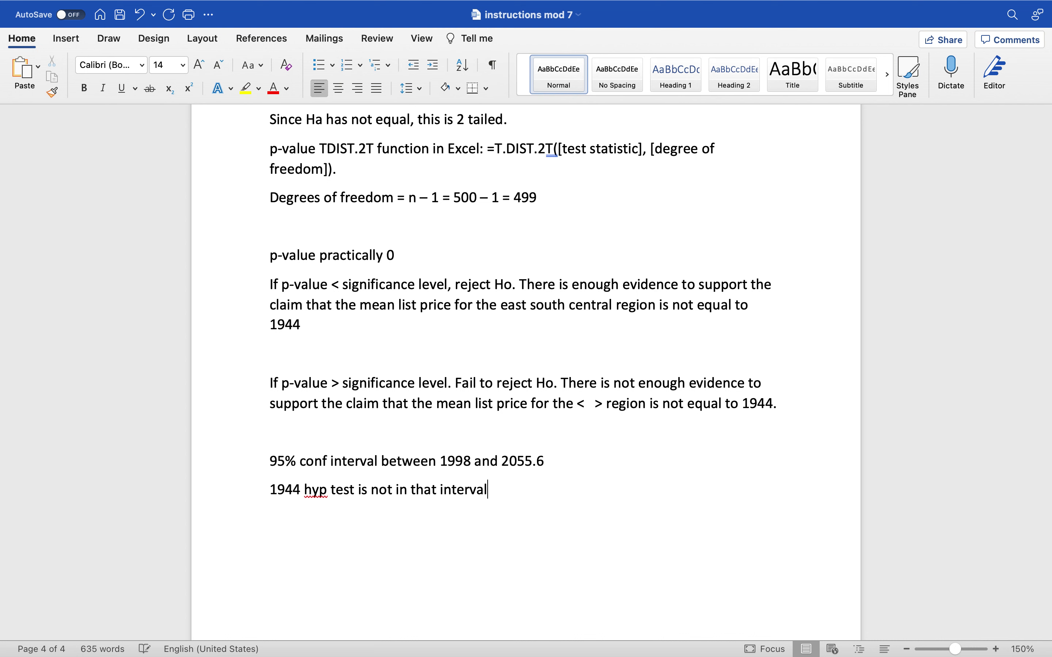
Add the line "Another way to support claim 1944 is not mean" beneath the hypothesis test note
key("Return")
type("ano")
type("ther way to ")
type("su")
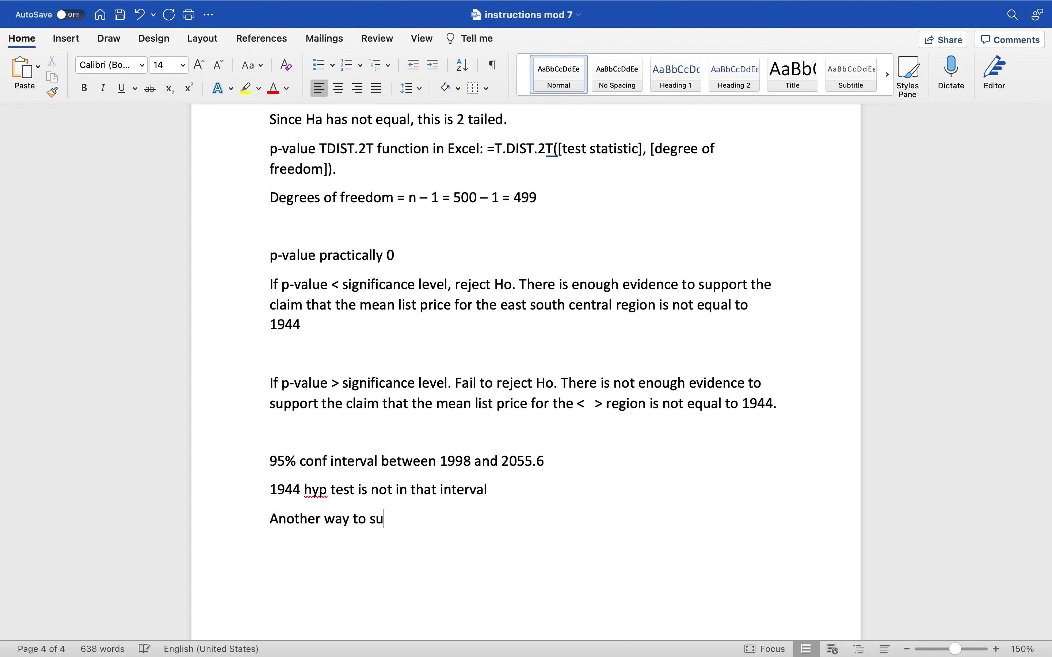
type("pport claim 19")
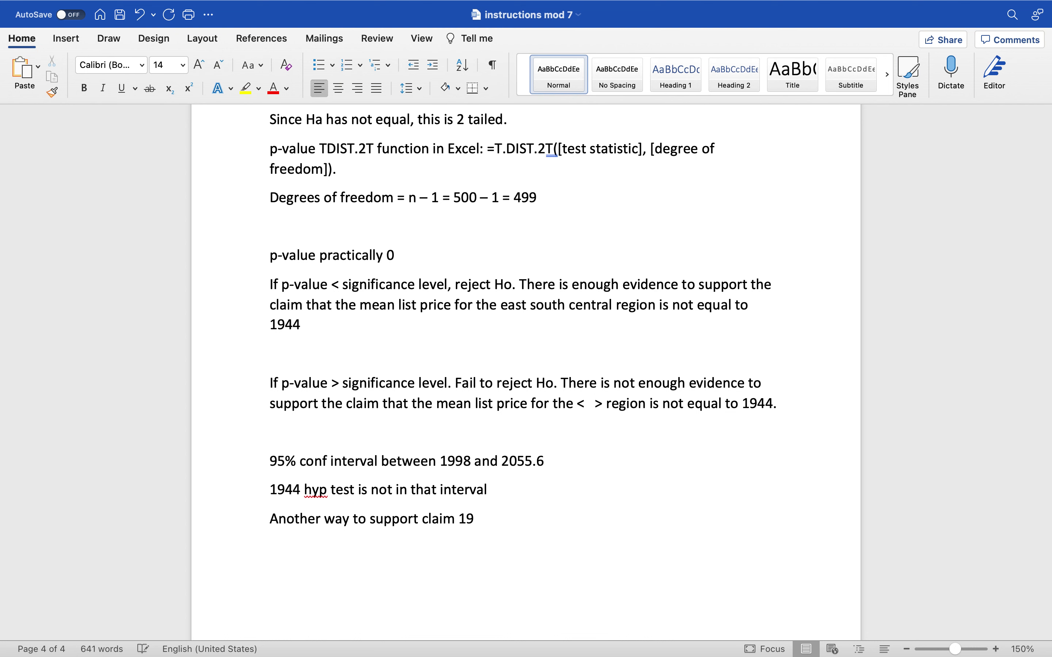
type("44 is not mean")
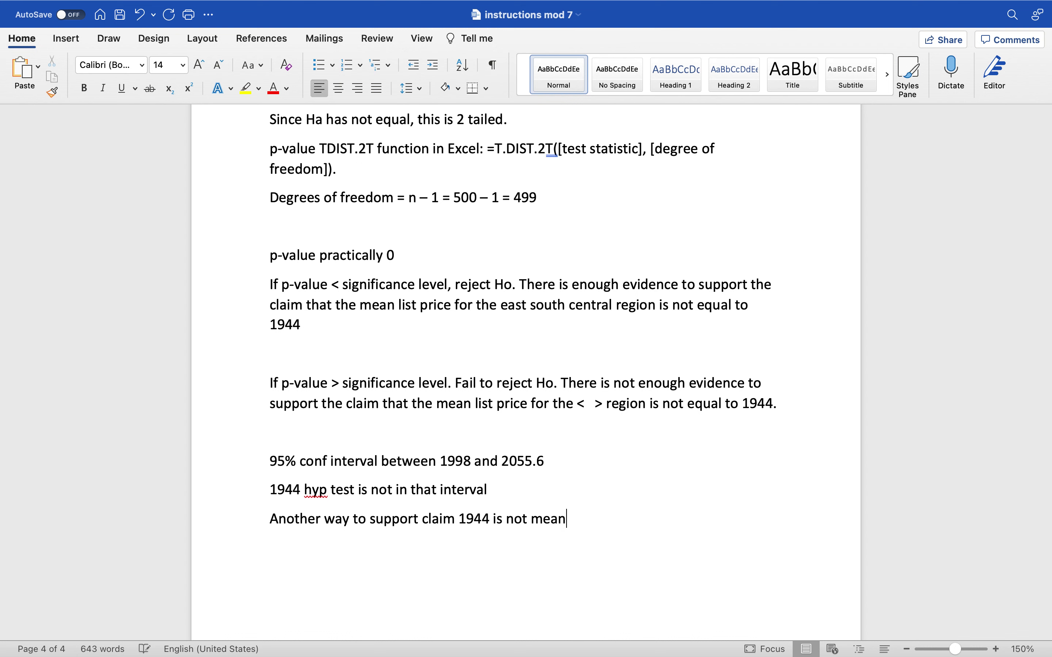
key("Return")
Leave a blank line after the notes and add "If you fail to reject, most likely that 1944 is in conf int range, supports that mean = 1944"
left_click_drag(554, 459, 269, 461)
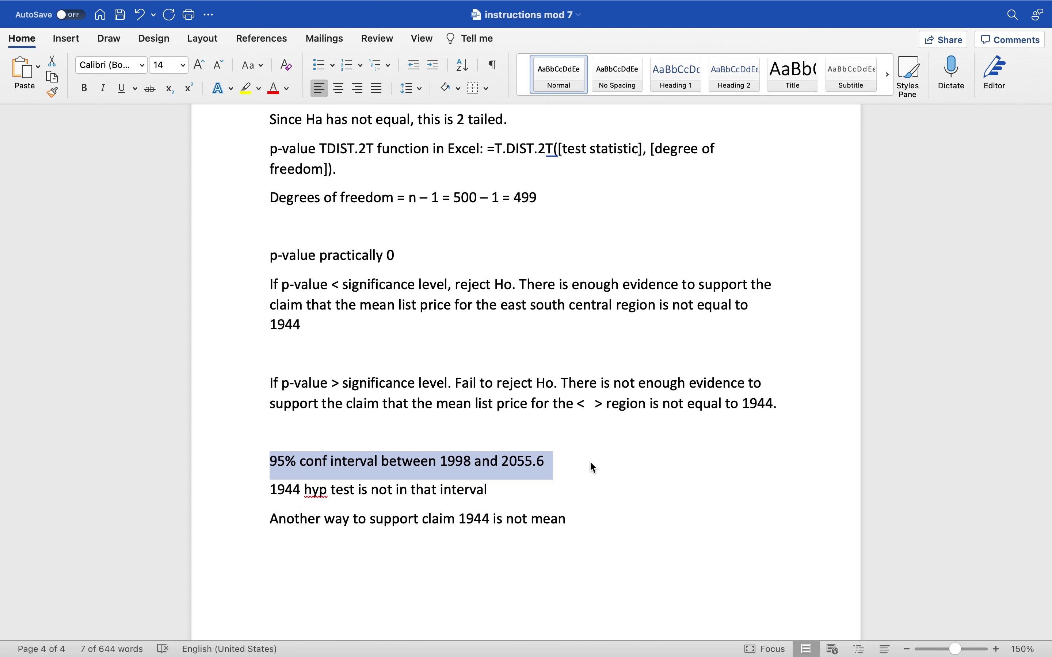
left_click(587, 517)
key("Return")
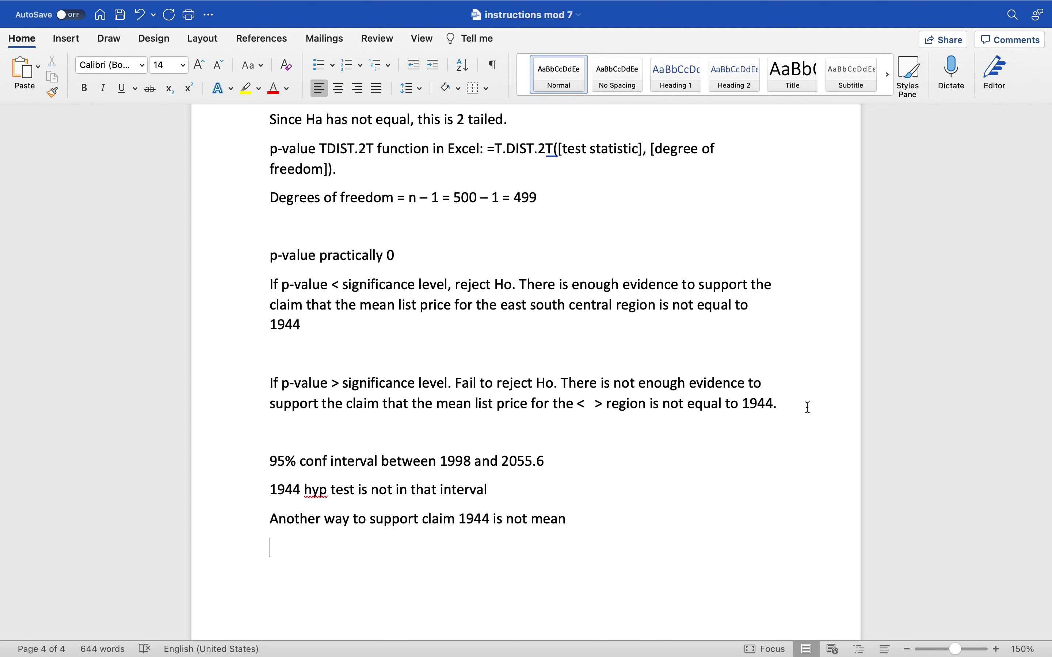
left_click_drag(806, 408, 306, 383)
left_click(444, 387)
key("Return")
key("Return")
type("If you fail to reject, most li")
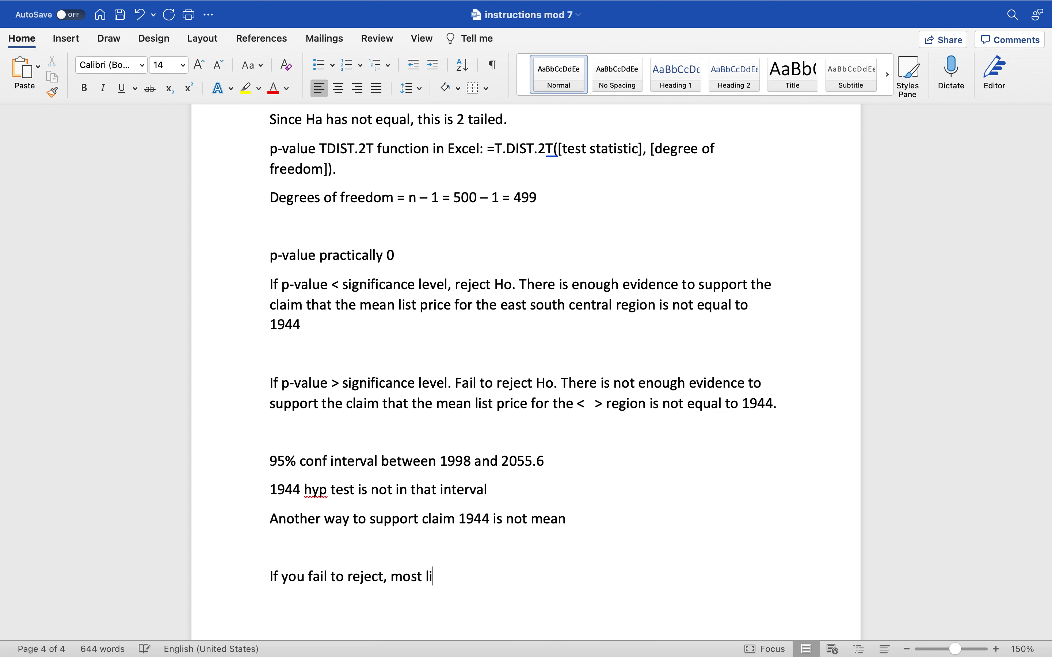
type("kely that 1944 is in")
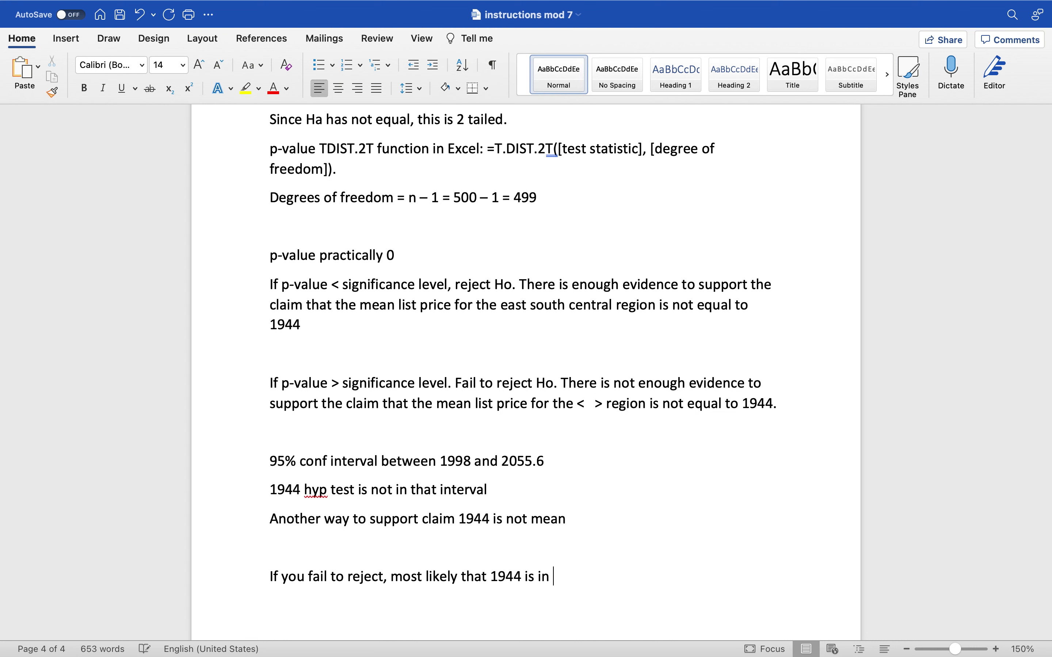
type(" conf int range, ")
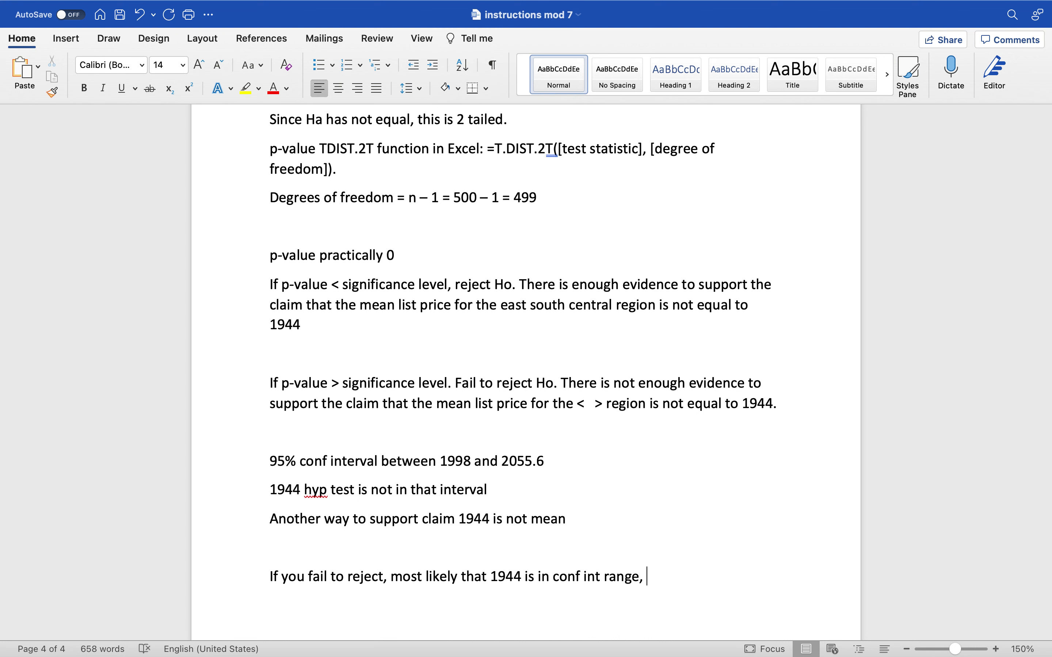
type("support s that mean ")
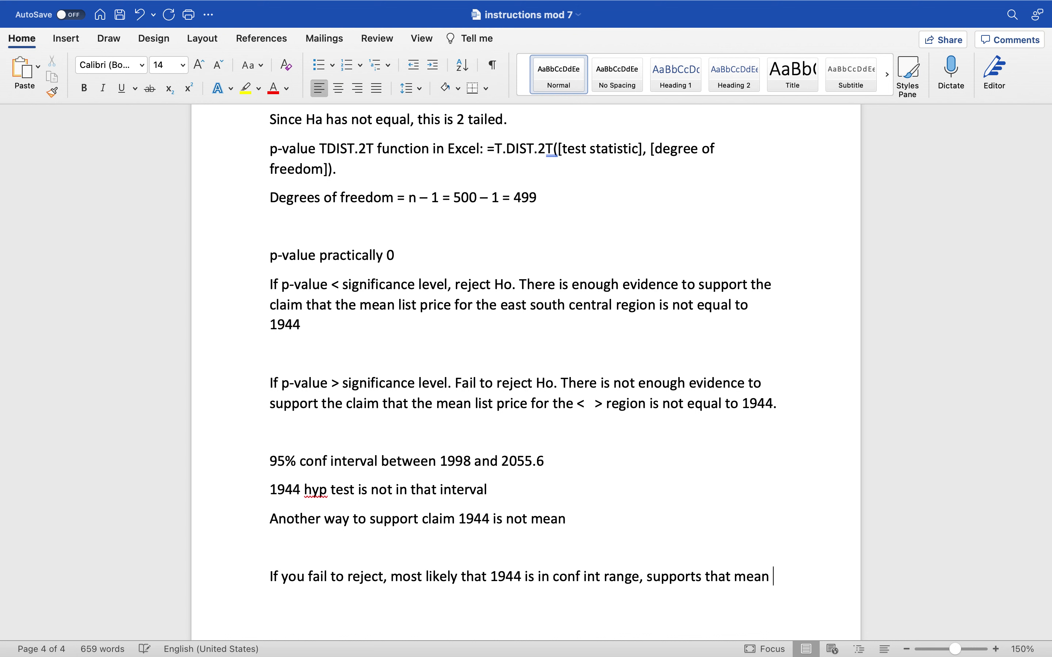
type("= 1944")
mouse_move(439, 2)
mouse_move(240, 2)
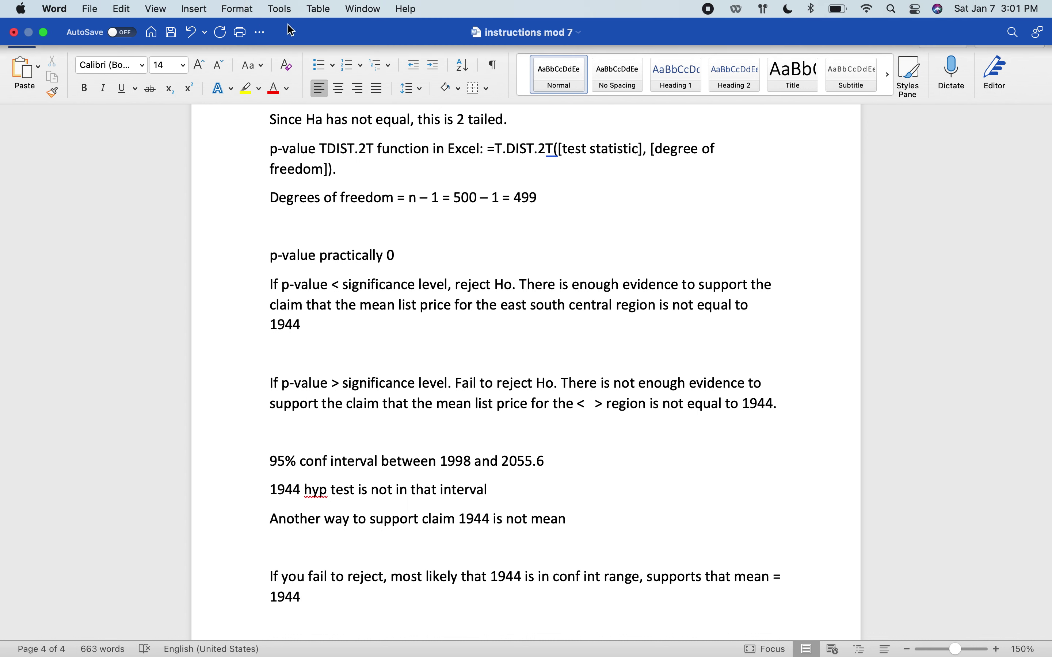